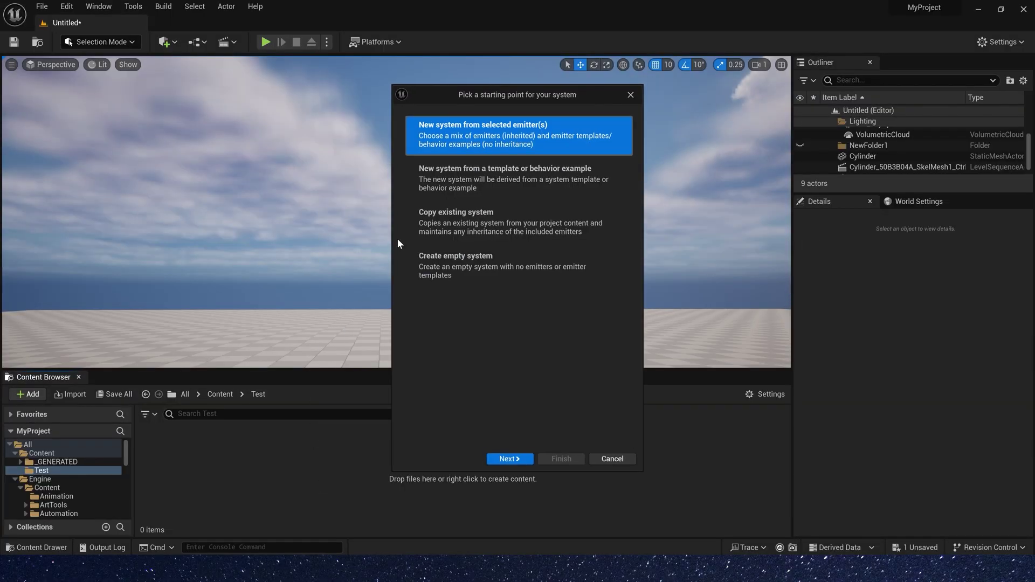
# - Create a Niagara system from the Empty emitter template and name it NS_Test
pyautogui.click(509, 459)
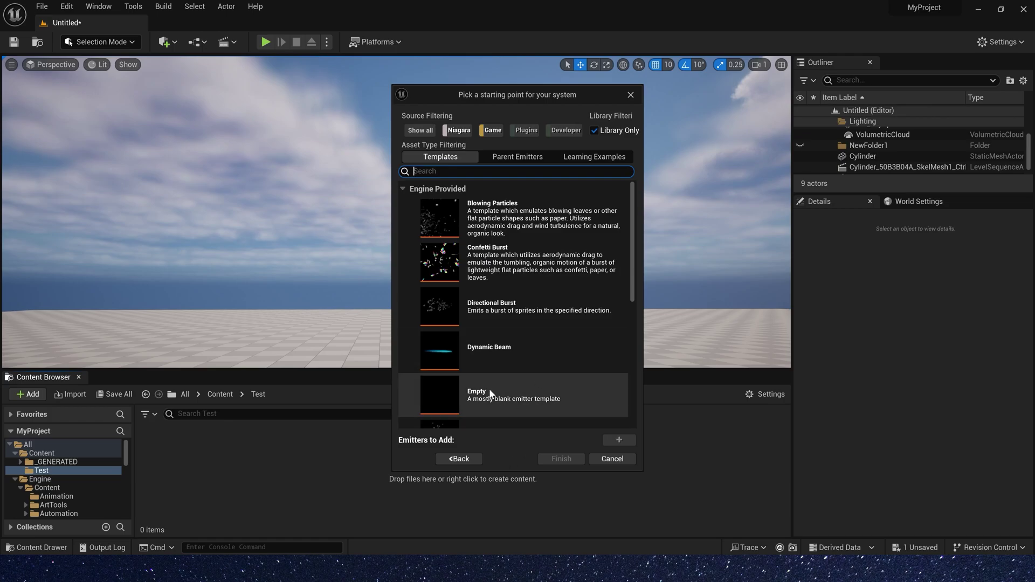
pyautogui.click(549, 399)
pyautogui.click(618, 440)
pyautogui.click(560, 459)
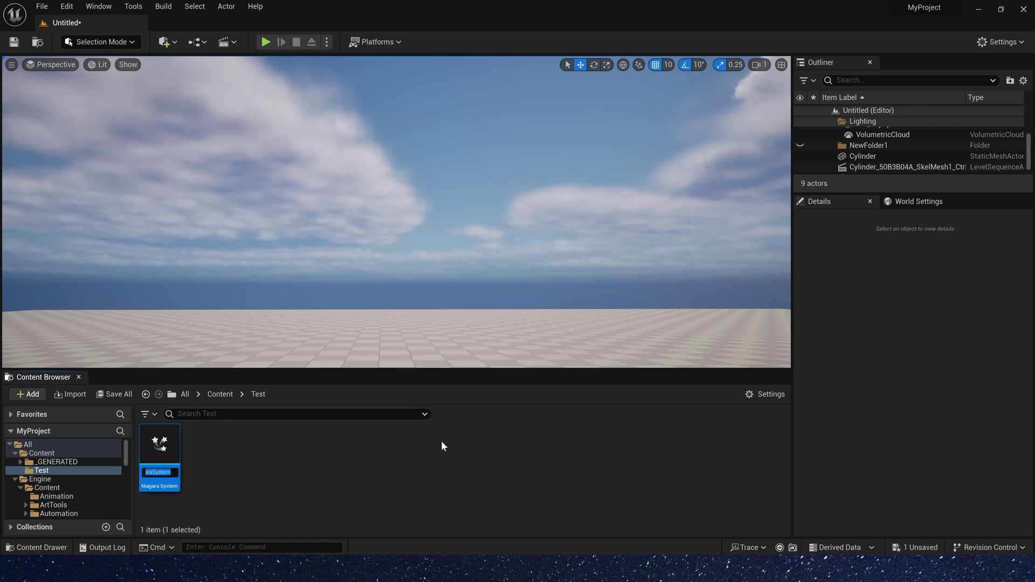
pyautogui.write('NS_Test')
pyautogui.press('Return')
# - Open the NS_Test system for editing and rename its Empty emitter as Leader
pyautogui.doubleClick(161, 468)
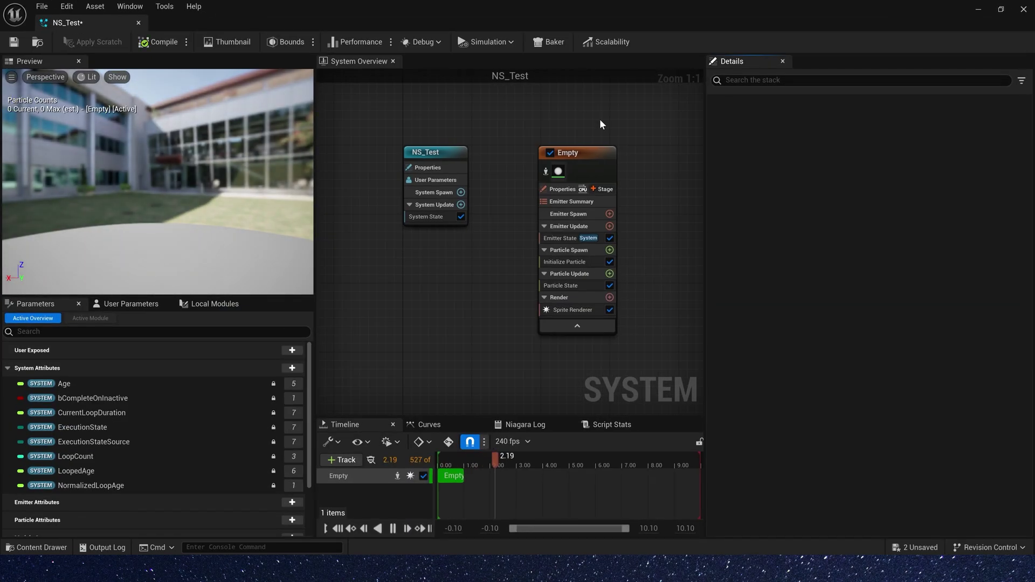
pyautogui.click(584, 157)
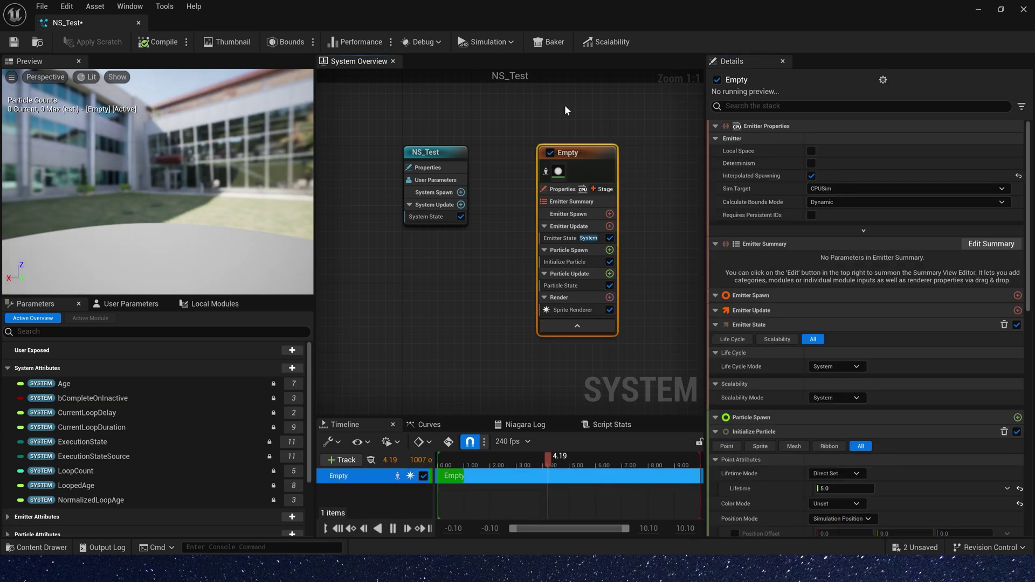
pyautogui.press('F2')
pyautogui.write('Leader')
pyautogui.press('Return')
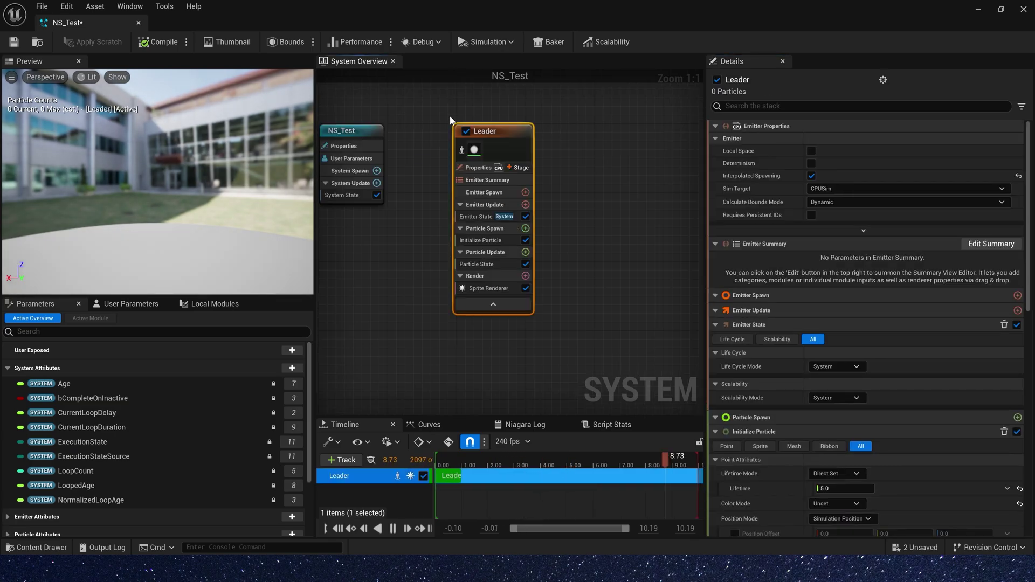
# - Add Spawn Burst Instantaneous to Leader's Emitter Update and disable Kill Particles When Lifetime Has Elapsed in its Particle State
pyautogui.click(525, 205)
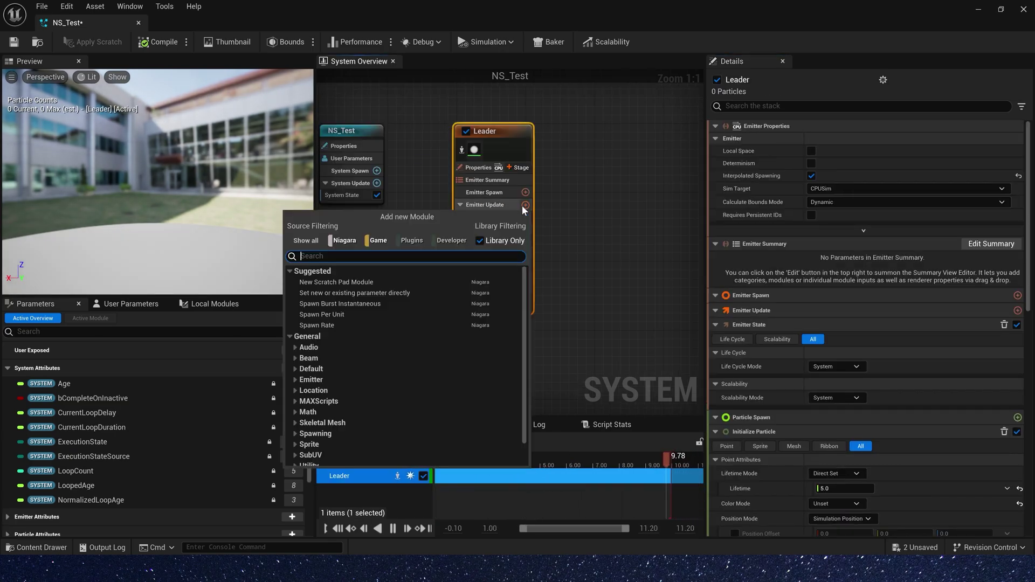
pyautogui.click(354, 303)
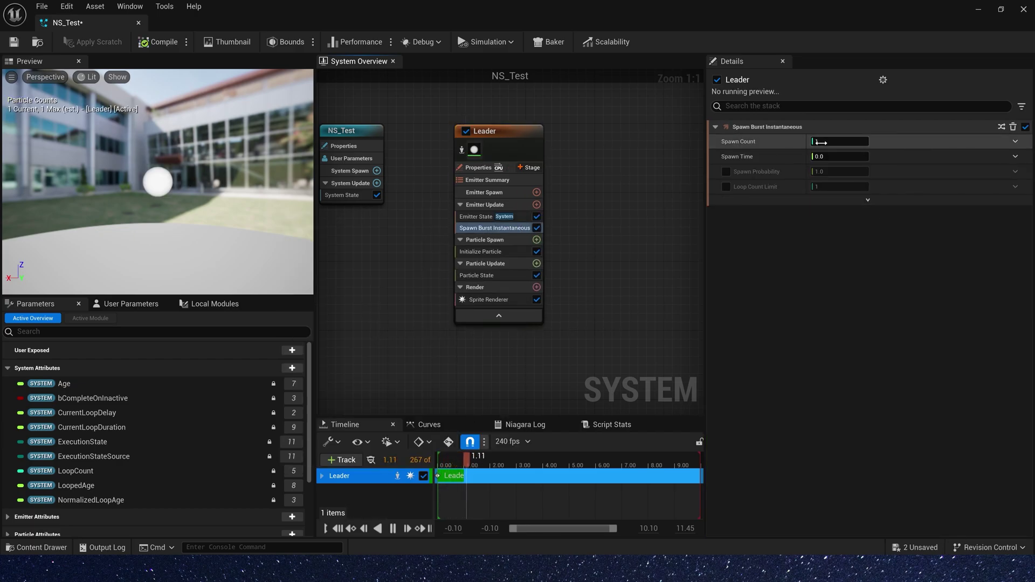
pyautogui.click(496, 274)
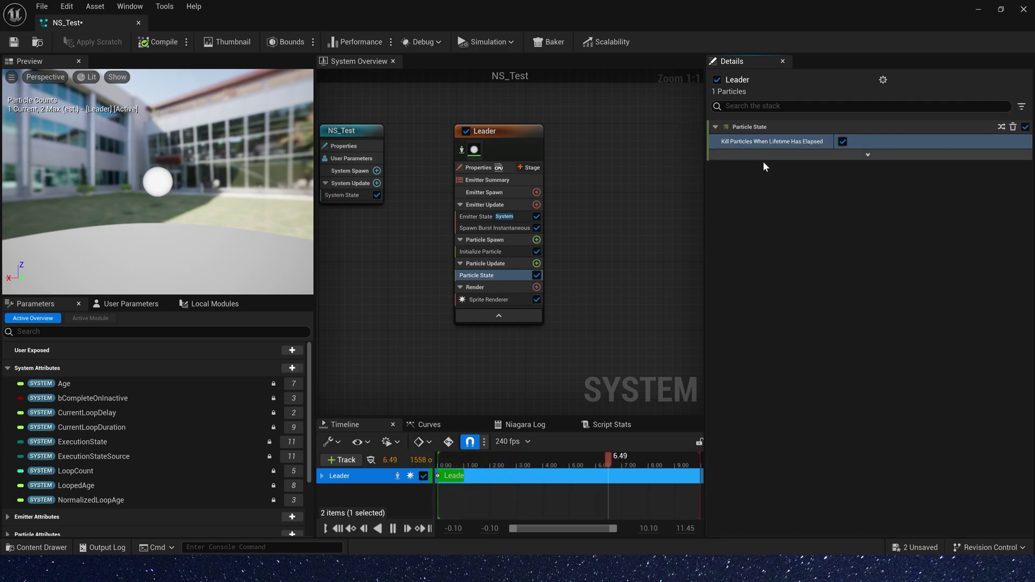
pyautogui.click(844, 142)
# - Add a Curl Noise Force to Leader's Particle Update with strength 500, frequency 25 and a Pan Noise Field Z value of 1
pyautogui.click(536, 264)
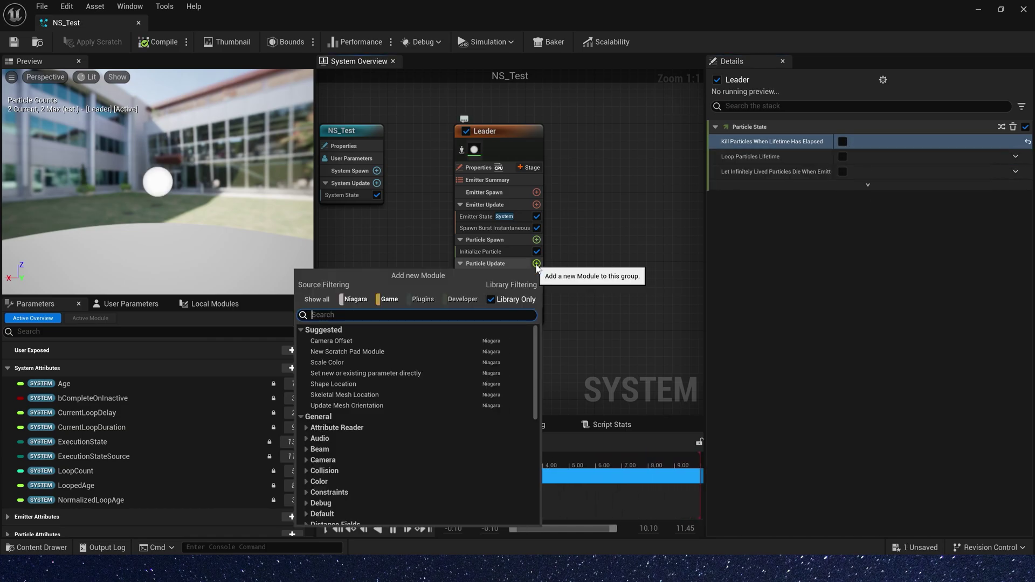
pyautogui.write('cur')
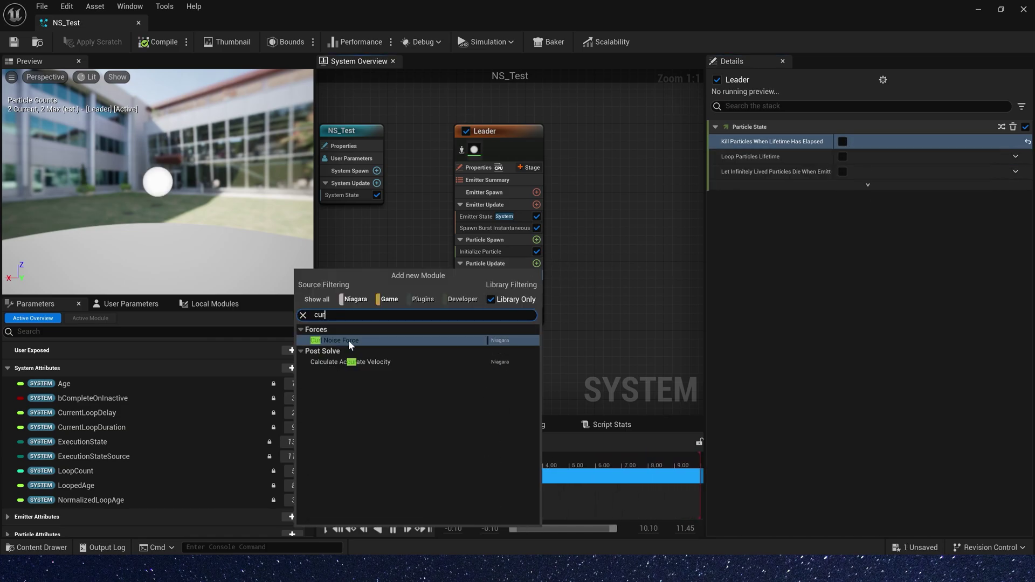
pyautogui.click(348, 341)
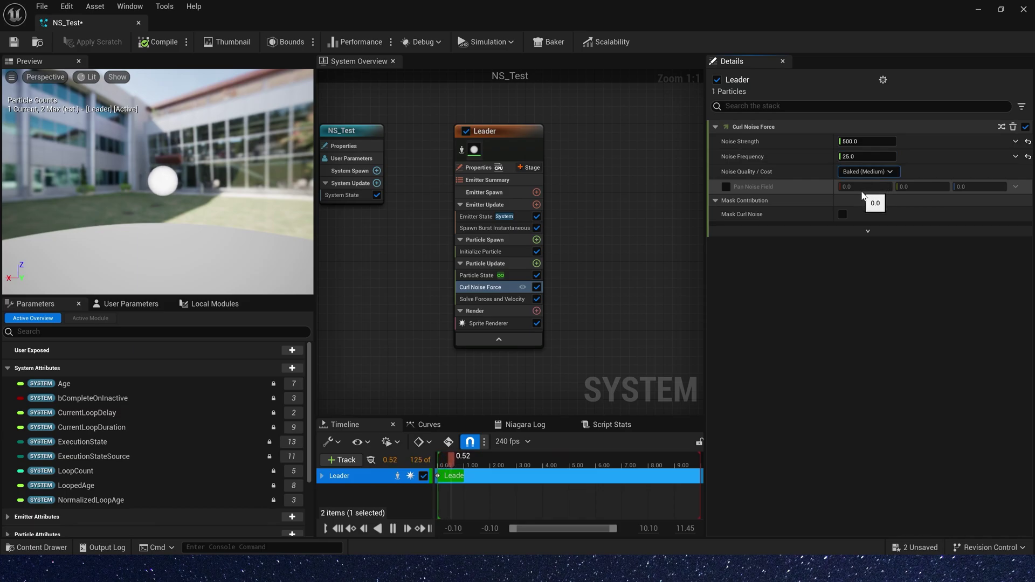
pyautogui.click(726, 187)
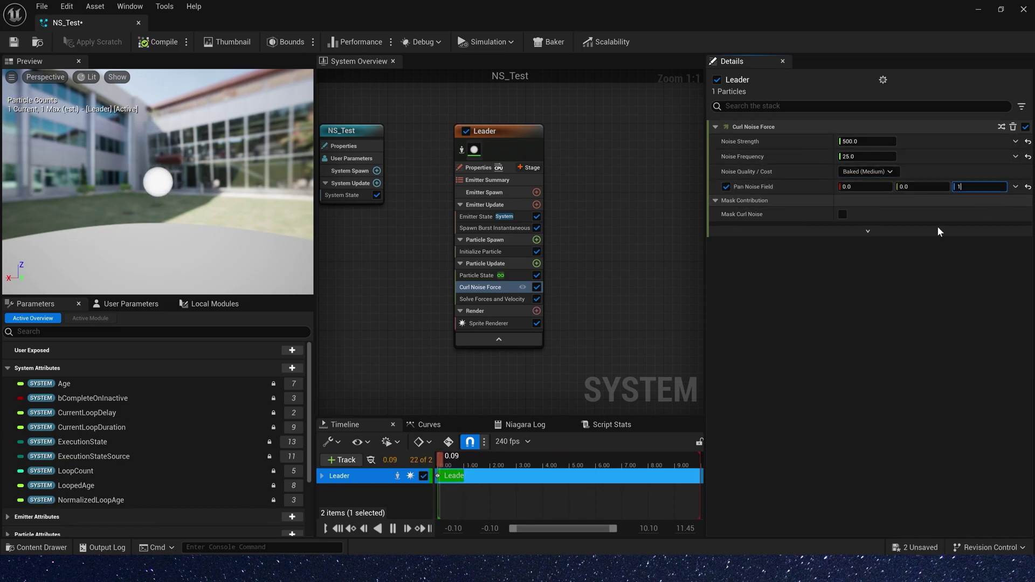
# - Set Leader's Emitter State to the Self life cycle mode with its loop behavior set to Once
pyautogui.click(476, 216)
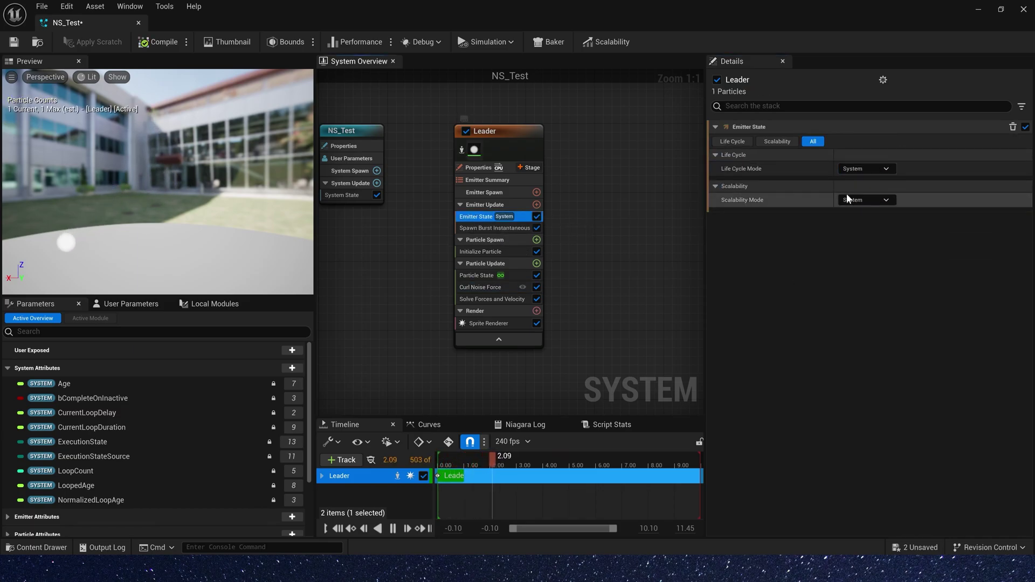
pyautogui.click(866, 169)
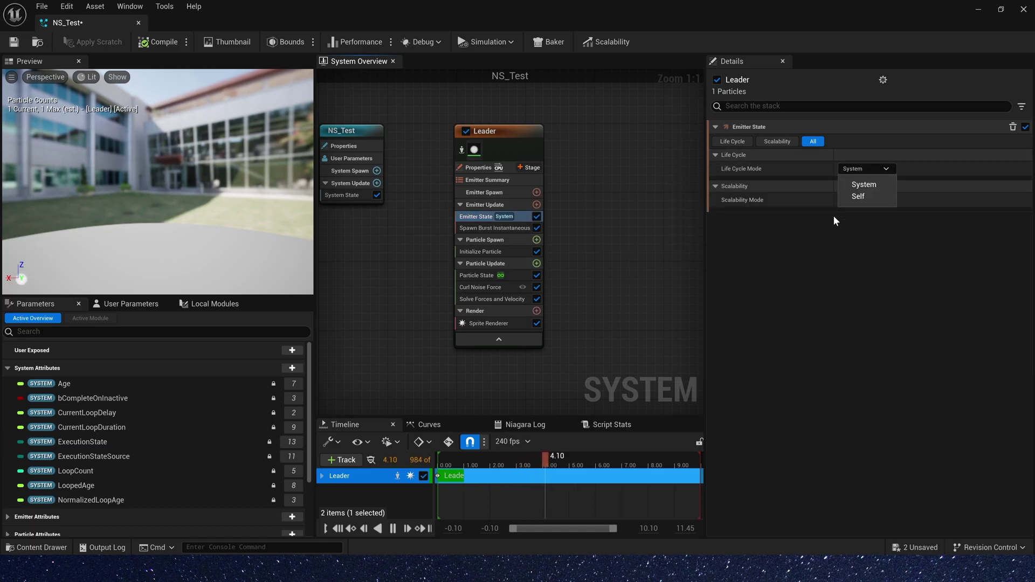
pyautogui.click(855, 194)
pyautogui.click(858, 203)
pyautogui.click(858, 214)
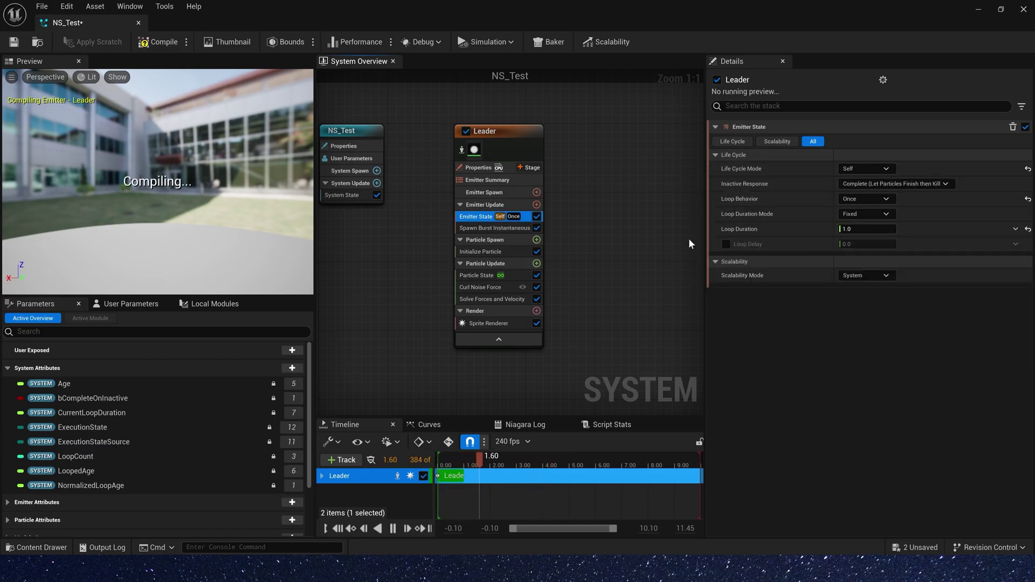
# - Return to the level, place NS_Test in it and focus the viewport on its actor
pyautogui.click(978, 10)
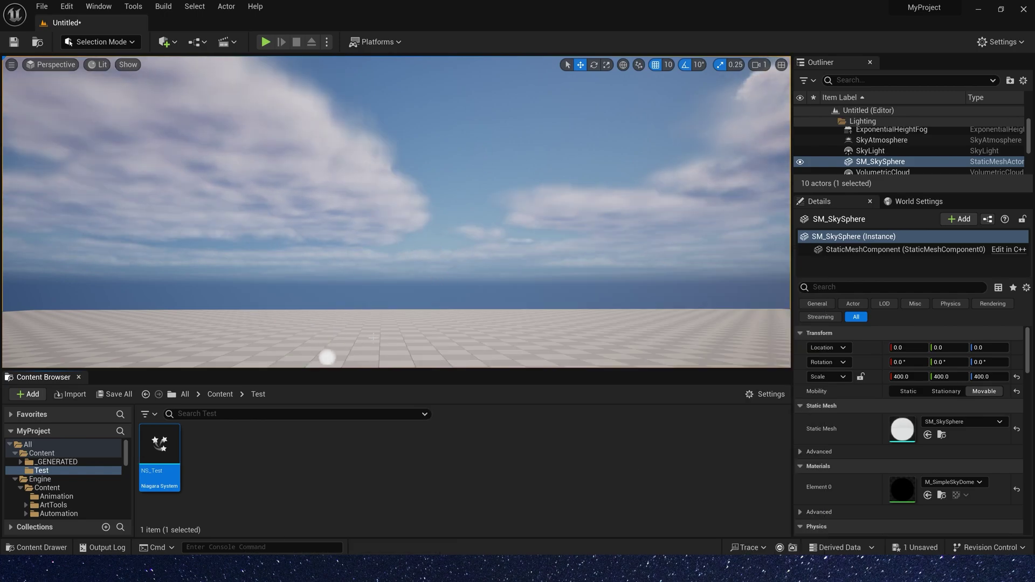
pyautogui.moveTo(374, 338); pyautogui.dragTo(392, 266, button='right')
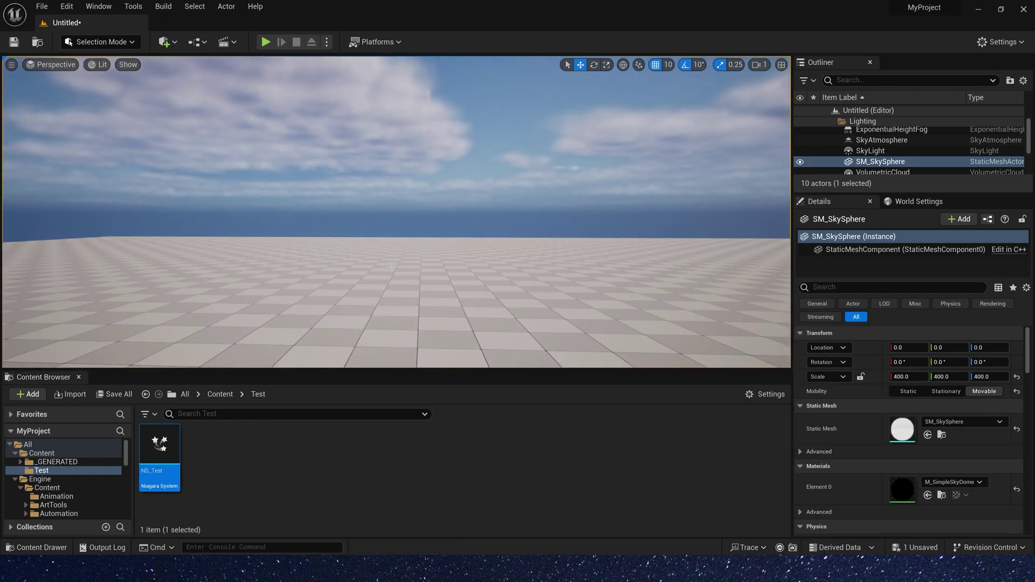
pyautogui.moveTo(447, 212); pyautogui.dragTo(457, 259, button='right')
pyautogui.scroll(-2, 895, 161)
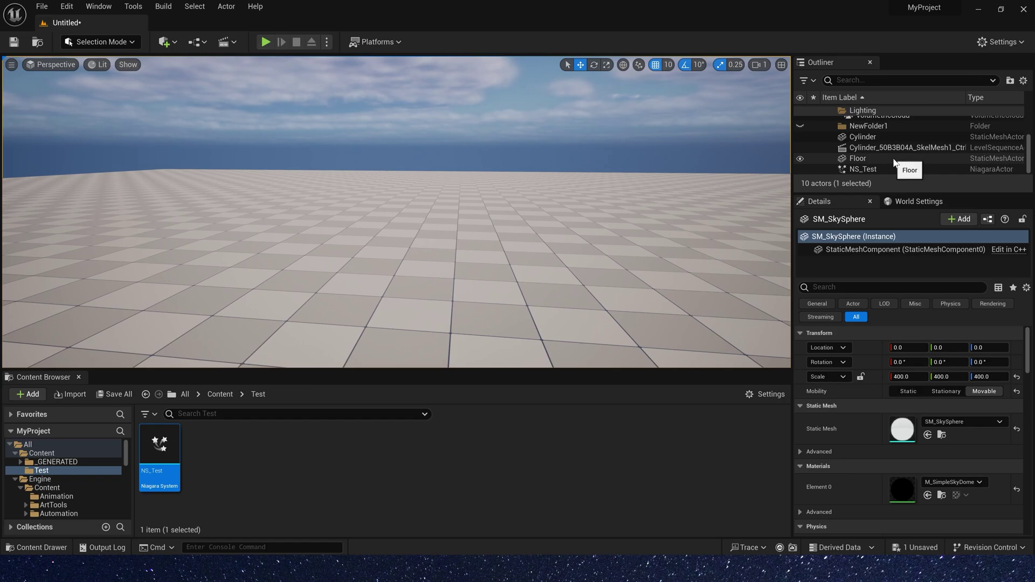
pyautogui.click(891, 166)
pyautogui.press('f')
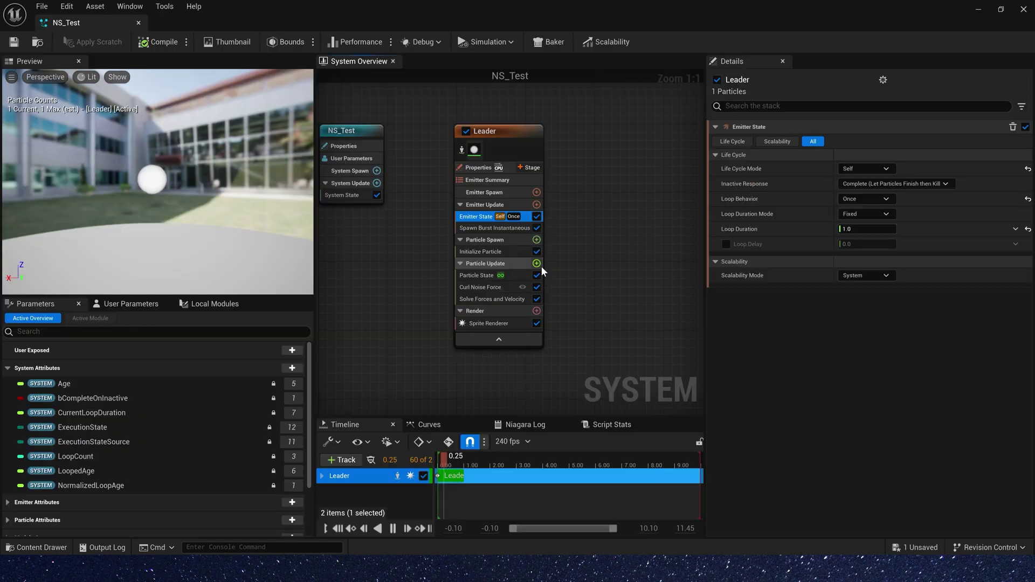
# - Add a Point Attraction Force to Leader's Particle Update with attraction radius 100000 and attraction strength 5
pyautogui.click(536, 263)
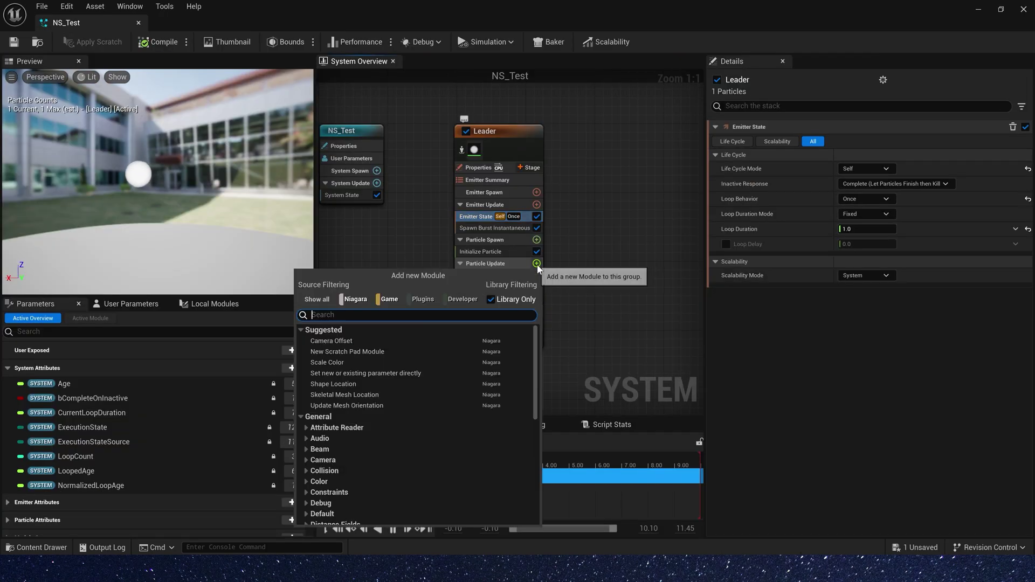
pyautogui.write('point')
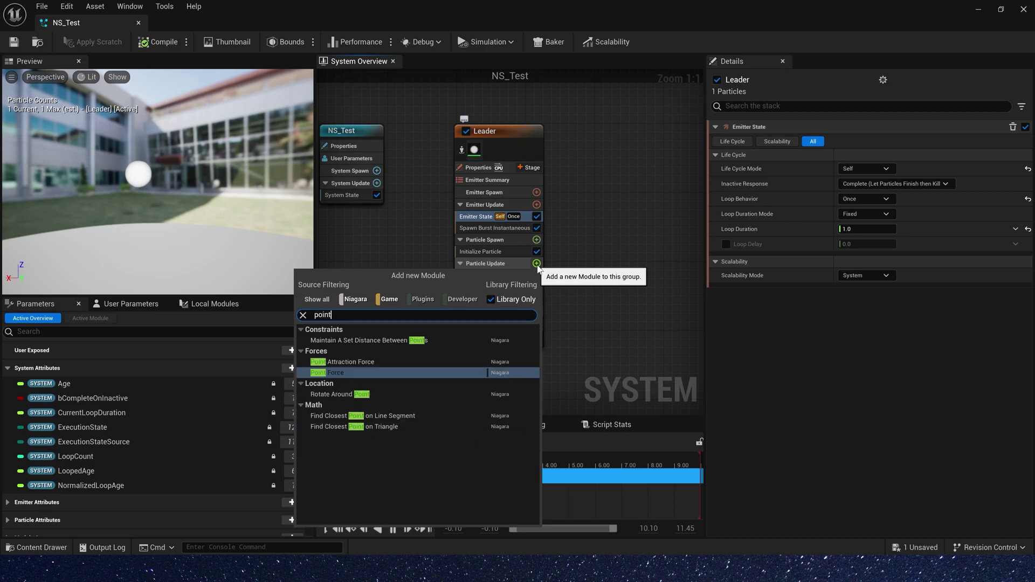
pyautogui.click(387, 364)
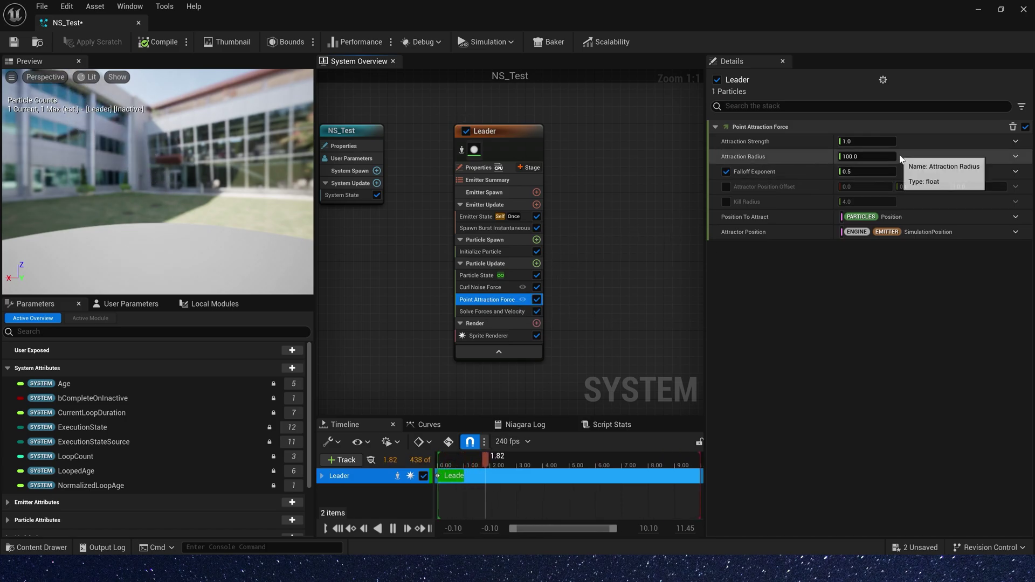
pyautogui.click(873, 156)
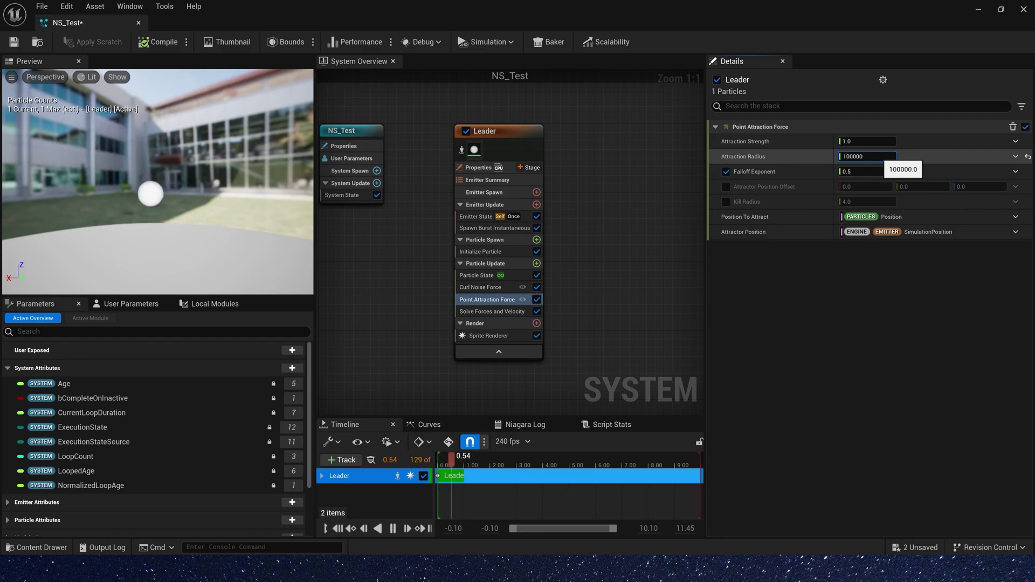
pyautogui.click(872, 142)
pyautogui.write('5')
pyautogui.press('Tab')
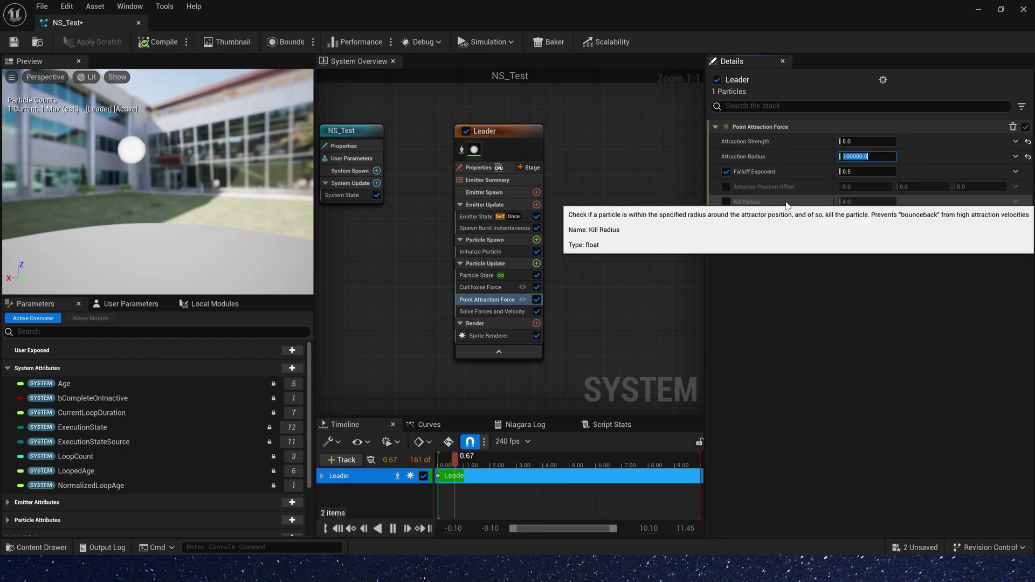
# - Switch to the level and examine how the NS_Test particle moves around its actor
pyautogui.click(988, 14)
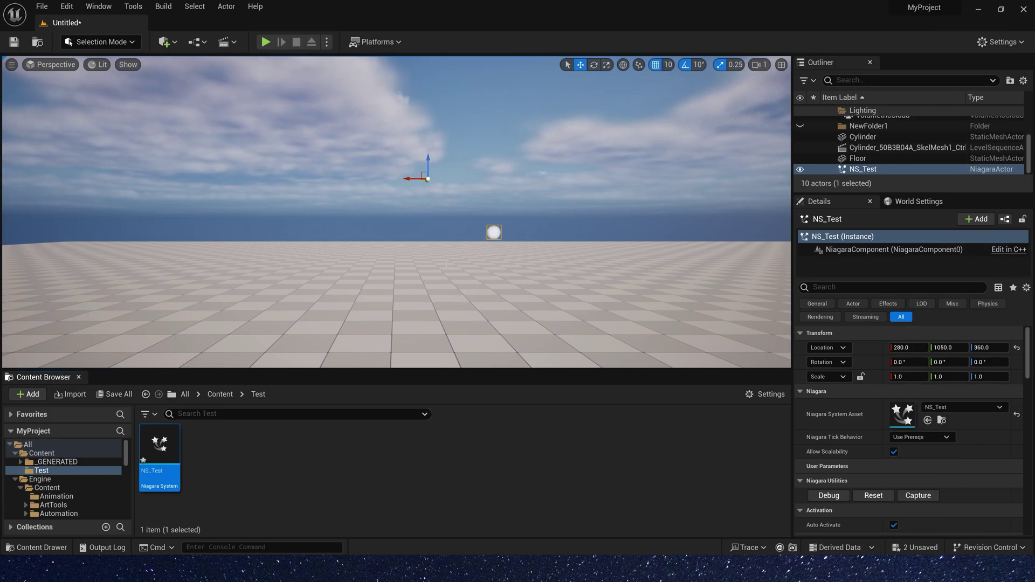
pyautogui.moveTo(531, 146); pyautogui.dragTo(522, 171, button='right')
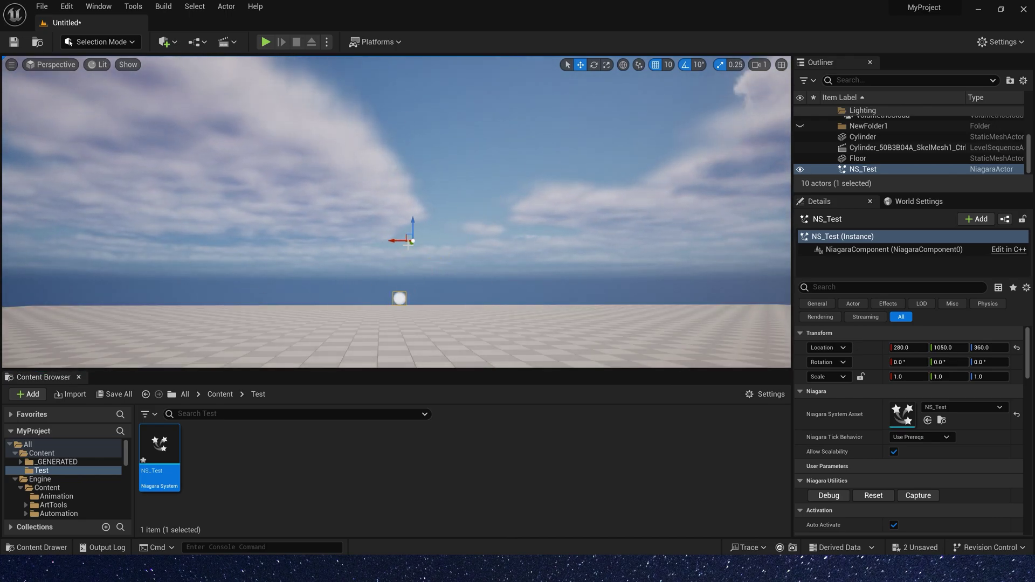
pyautogui.moveTo(458, 273); pyautogui.dragTo(468, 267, button='right')
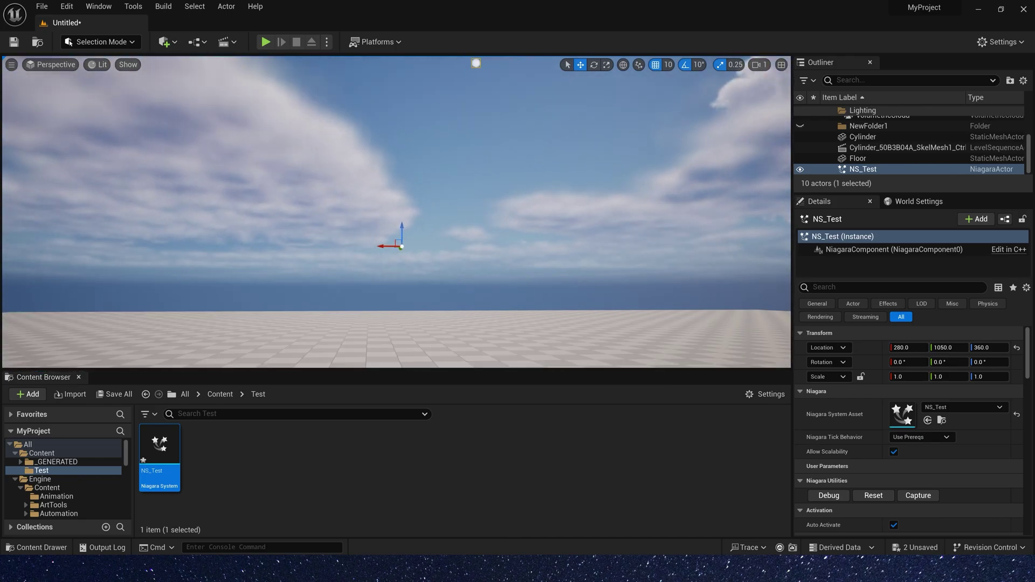
# - Reopen the NS_Test system, add a second emitter from the Empty template beside Leader and rename it Body
pyautogui.doubleClick(167, 468)
pyautogui.moveTo(591, 130); pyautogui.dragTo(526, 165, button='right')
pyautogui.rightClick(525, 166)
pyautogui.click(568, 180)
pyautogui.click(610, 368)
pyautogui.moveTo(582, 256); pyautogui.dragTo(524, 193, button='right')
pyautogui.moveTo(563, 258); pyautogui.dragTo(525, 105)
pyautogui.moveTo(525, 105); pyautogui.dragTo(551, 156, button='right')
pyautogui.doubleClick(551, 156)
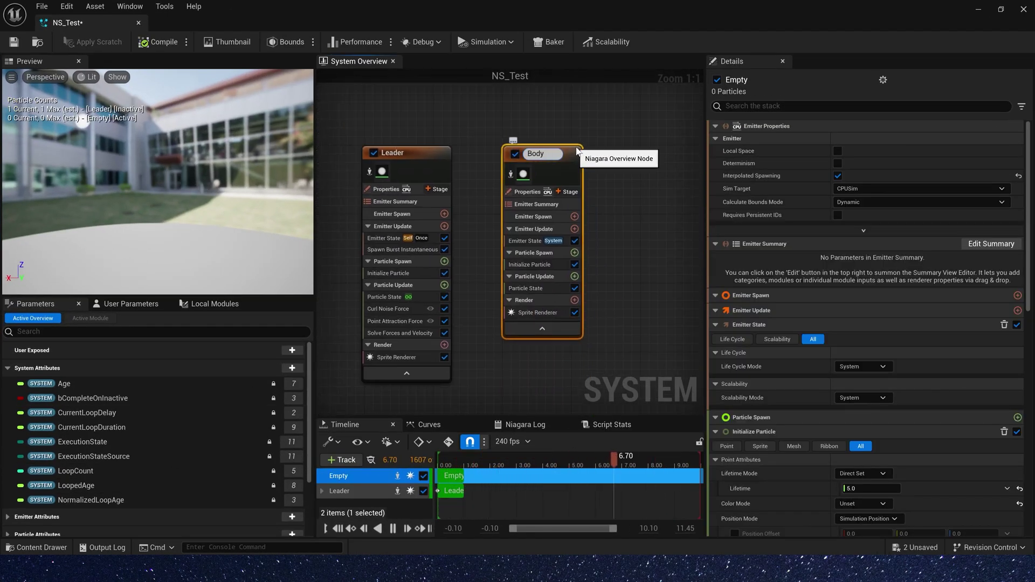
pyautogui.press('Return')
# - Add Spawn Particles from Other Emitter to Body's Emitter Update and fix its missing Sample Particles and Solve Forces and Velocity dependencies
pyautogui.click(575, 226)
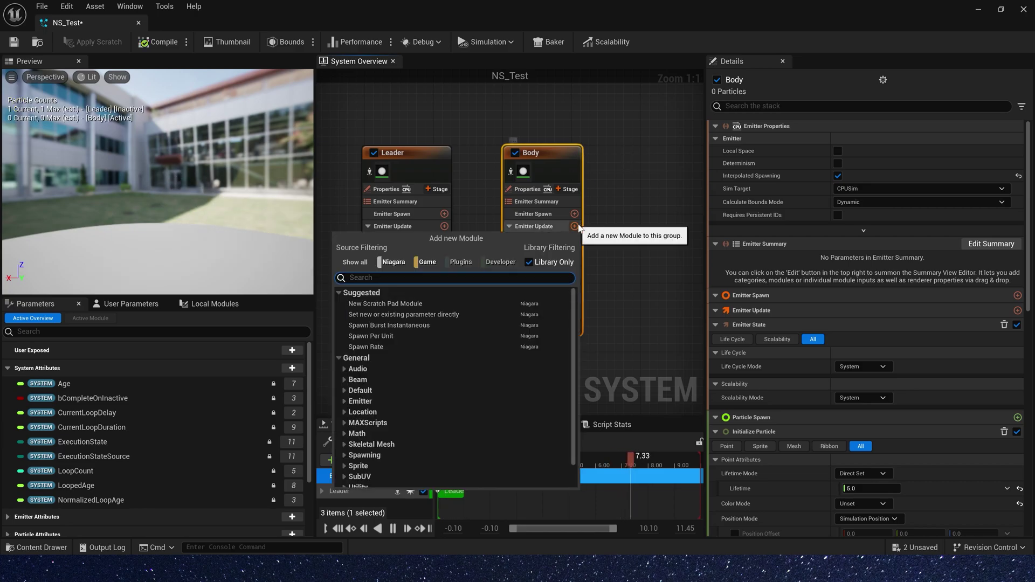
pyautogui.write('spawn')
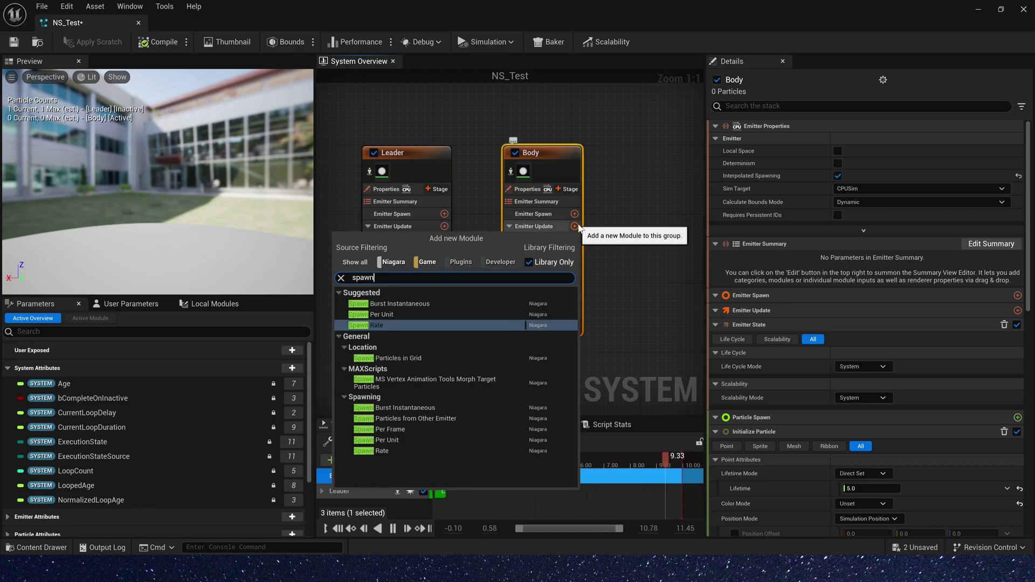
pyautogui.click(429, 423)
pyautogui.click(998, 162)
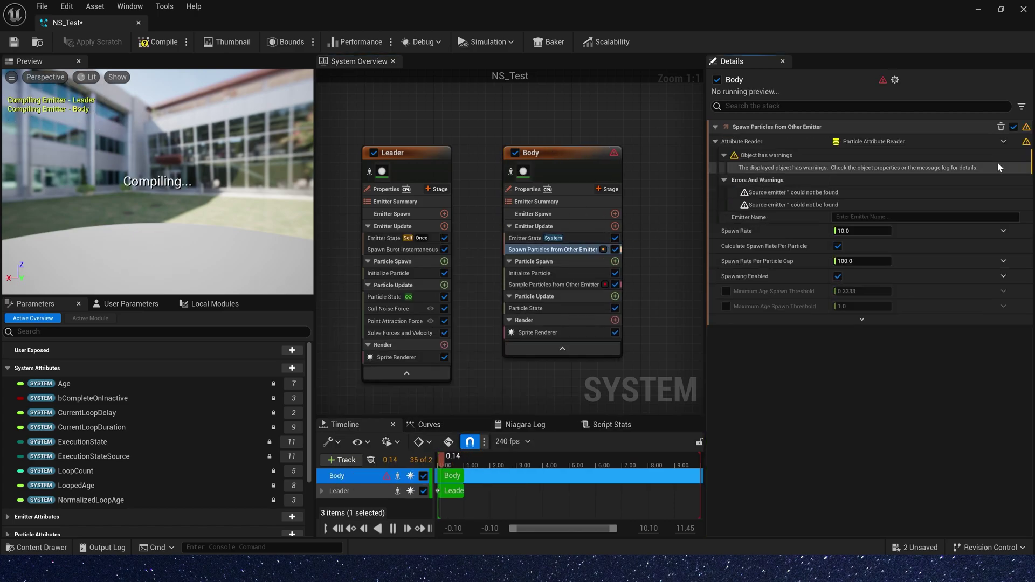
pyautogui.click(550, 284)
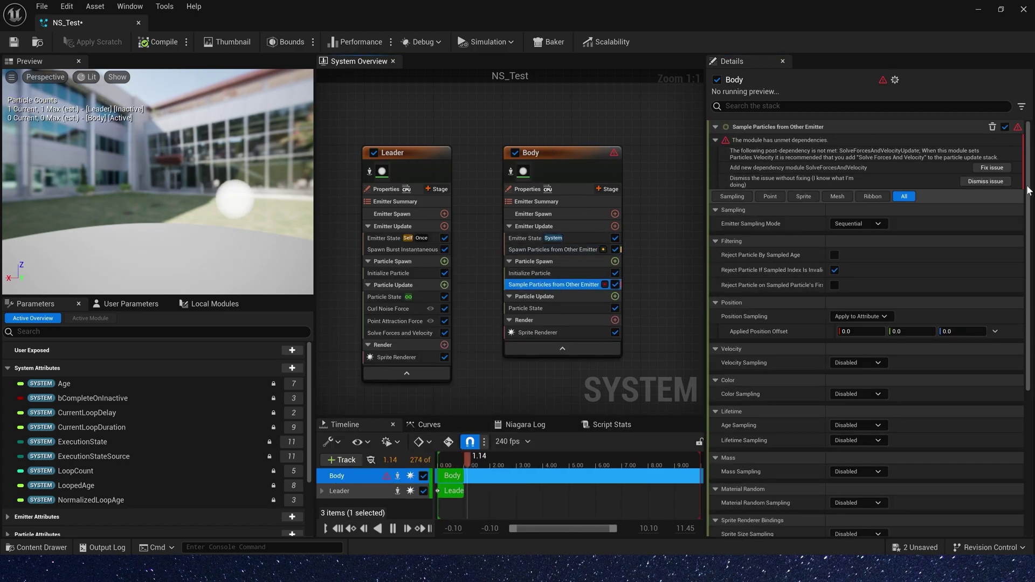
pyautogui.click(982, 168)
# - Set the source emitter name in Body's Spawn Particles from Other Emitter to Leader and check the resulting trail in the level
pyautogui.click(401, 161)
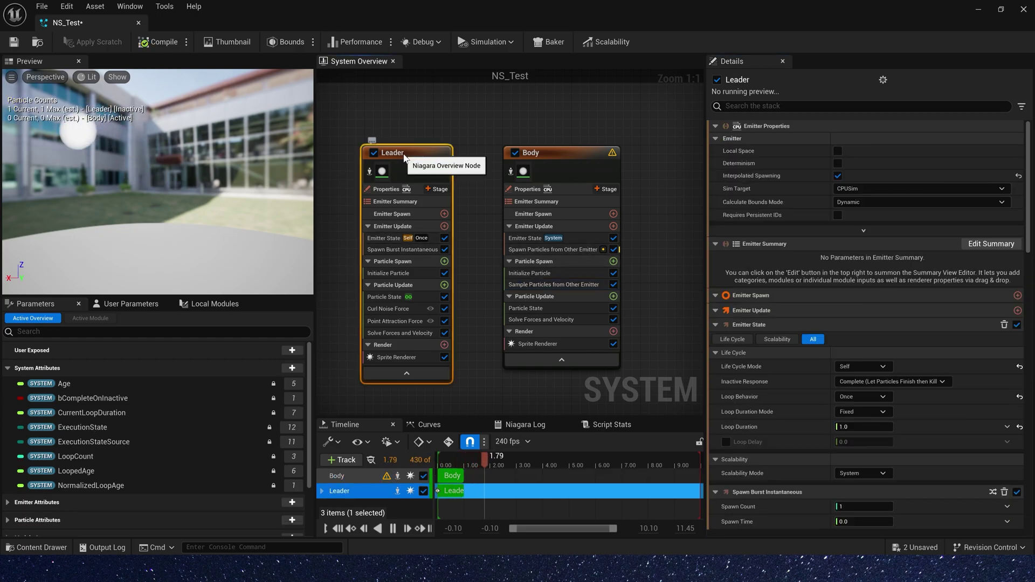
pyautogui.click(403, 155)
pyautogui.hotkey('ctrl', 'c')
pyautogui.press('Return')
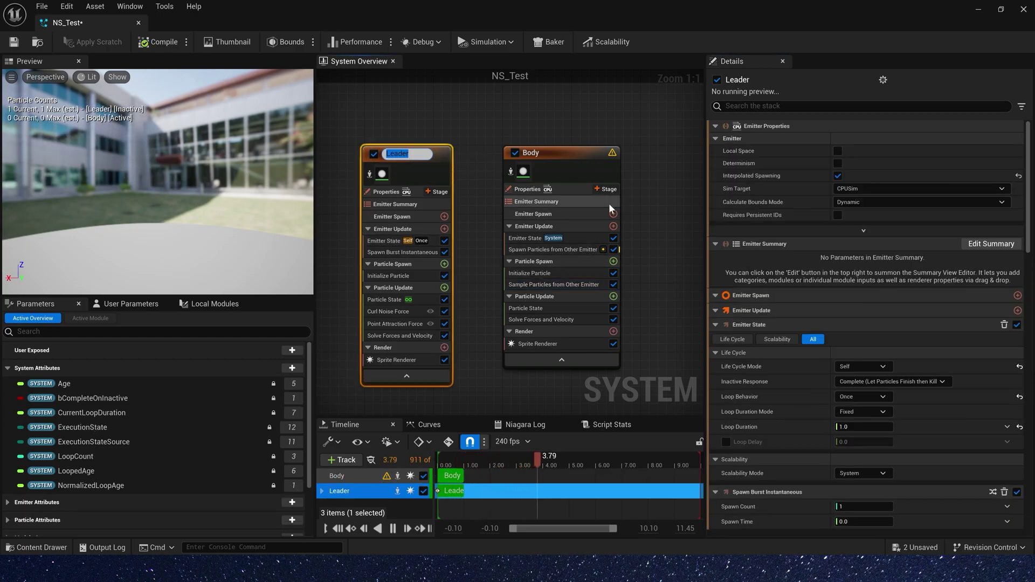
pyautogui.click(552, 250)
pyautogui.click(868, 216)
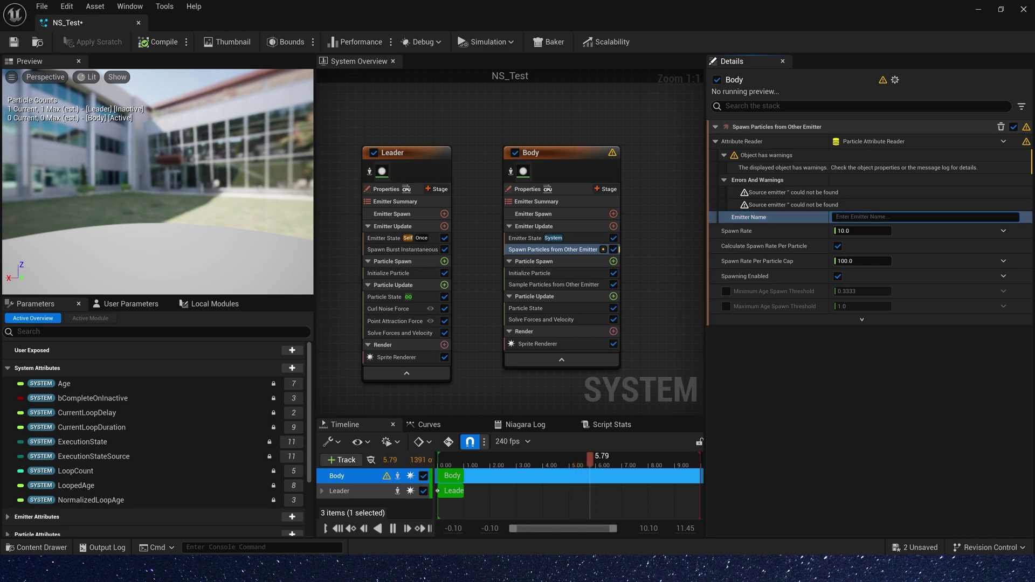
pyautogui.hotkey('ctrl', 'v')
pyautogui.press('Return')
pyautogui.moveTo(507, 10); pyautogui.dragTo(426, 322)
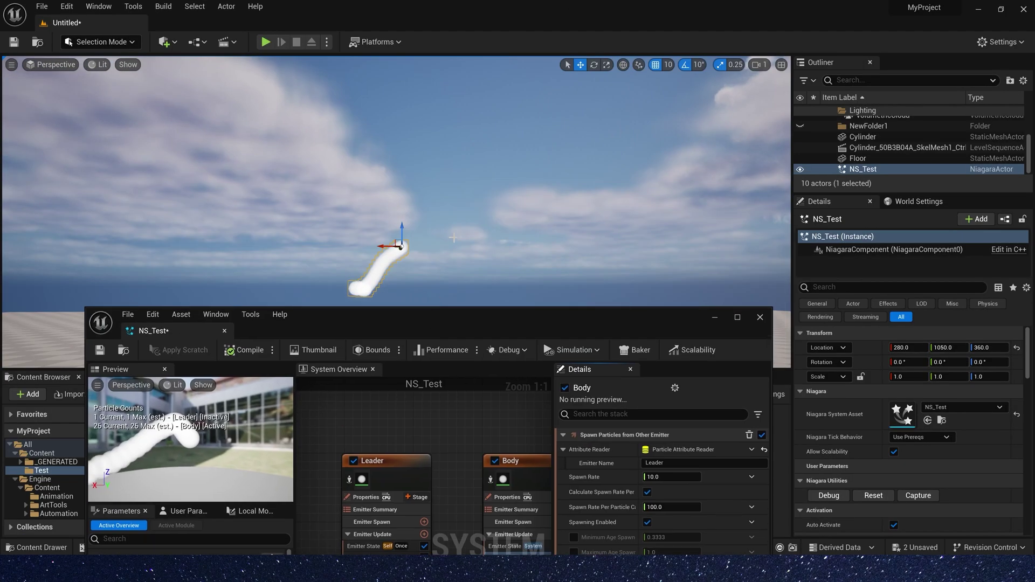
pyautogui.moveTo(314, 303); pyautogui.dragTo(346, 243, button='right')
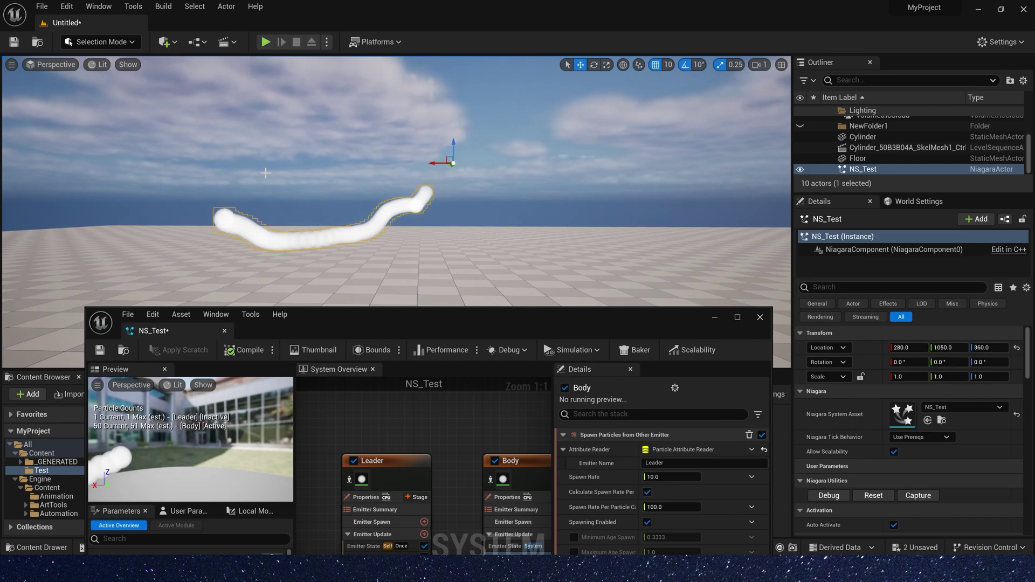
# - Replace Body's Sprite Renderer with a Mesh Renderer in the NS_Test system
pyautogui.doubleClick(562, 325)
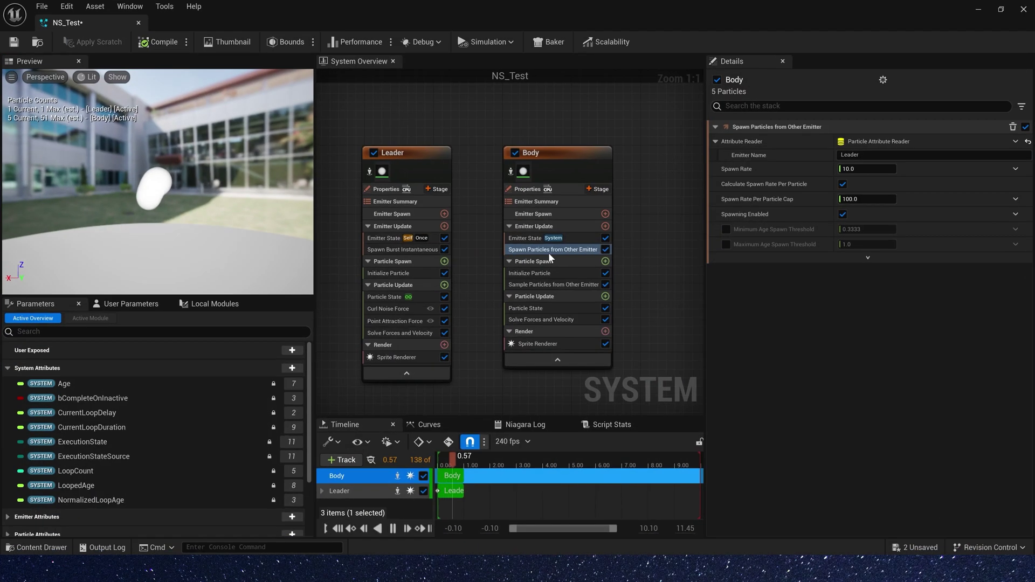
pyautogui.click(548, 344)
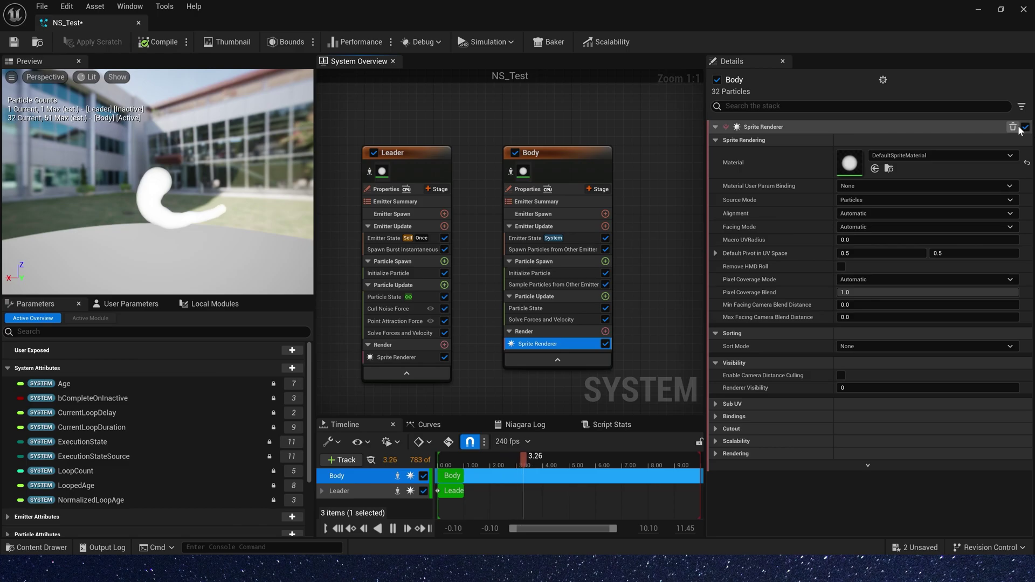
pyautogui.click(1013, 127)
pyautogui.click(605, 321)
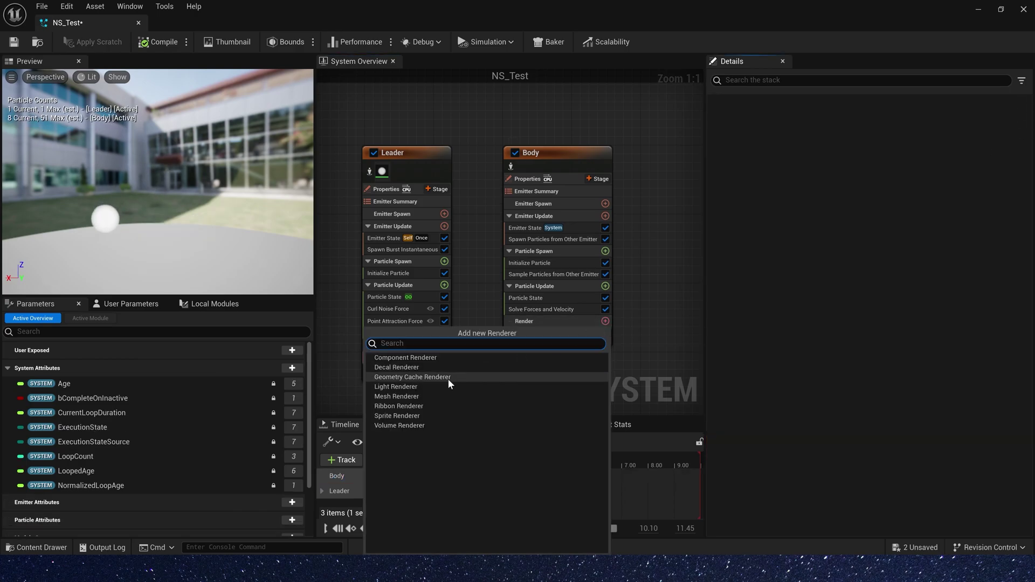
pyautogui.click(438, 400)
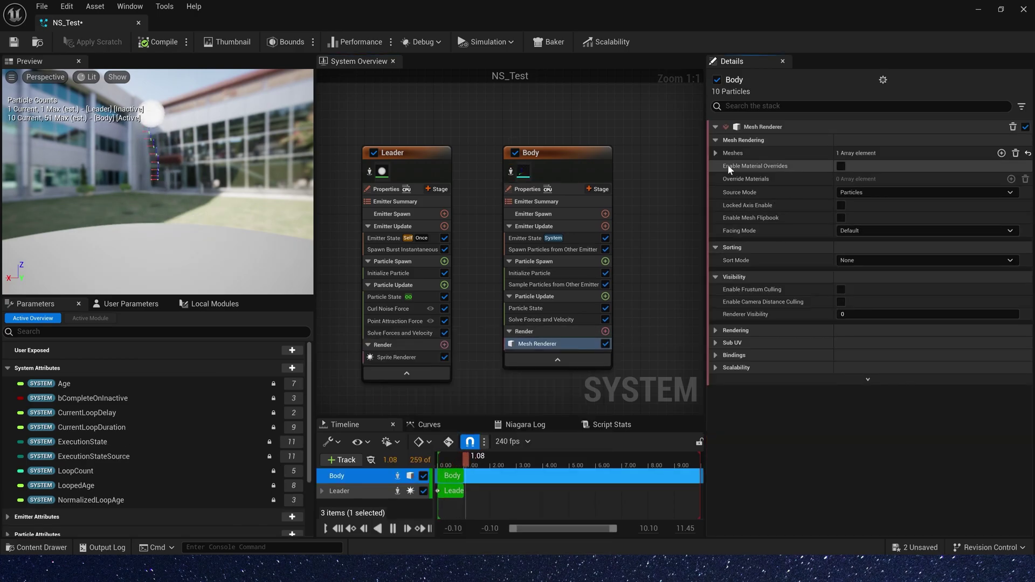
# - Assign the SM_Cube_01 static mesh to Body's Mesh Renderer and check the cube trail in the level
pyautogui.click(715, 153)
pyautogui.click(891, 168)
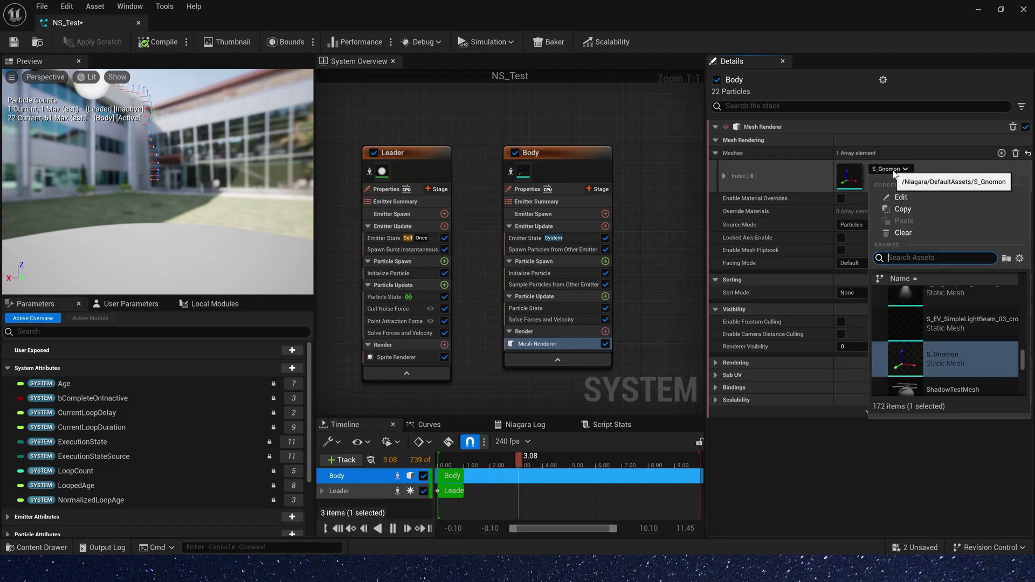
pyautogui.write('cube')
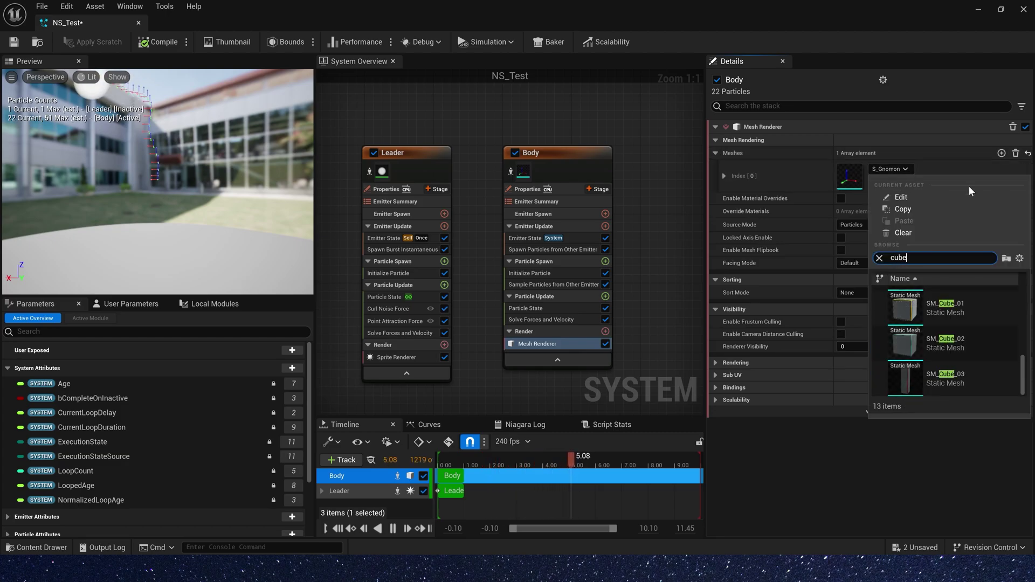
pyautogui.click(940, 316)
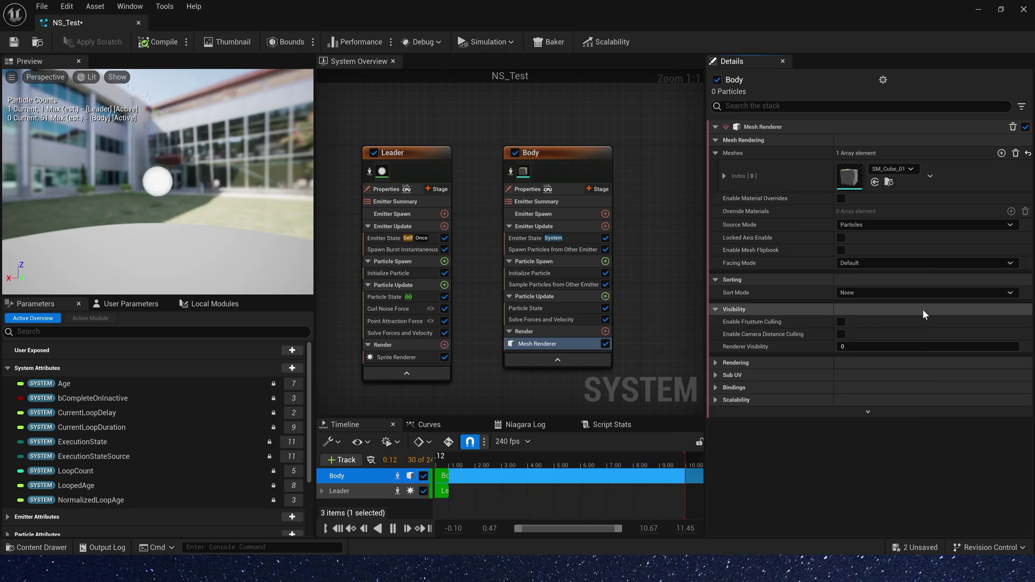
pyautogui.moveTo(501, 14); pyautogui.dragTo(593, 319)
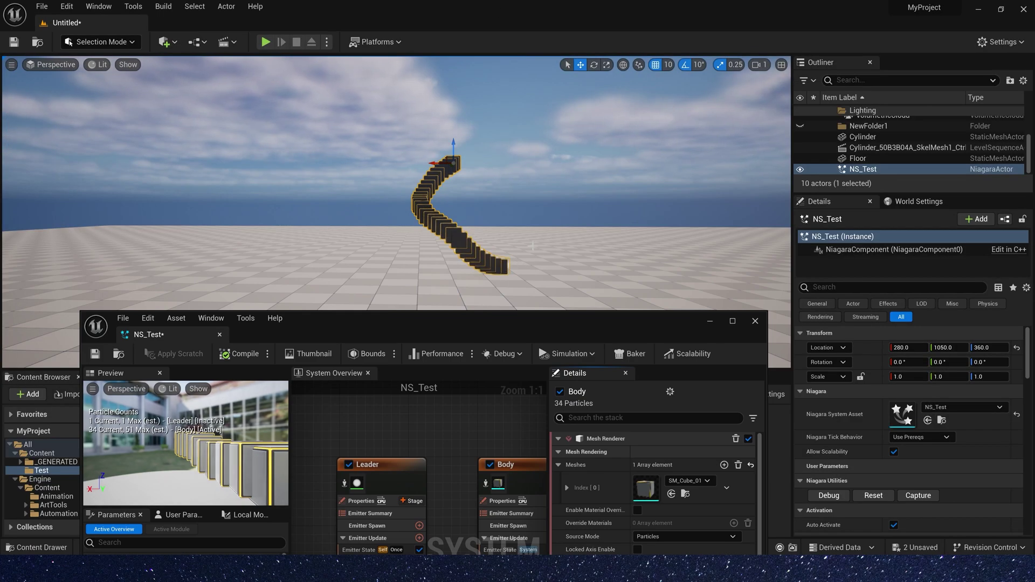
# - In Body's Initialize Particle, set Mesh Scale Mode to Non-Uniform with an X scale of 0.3
pyautogui.doubleClick(593, 318)
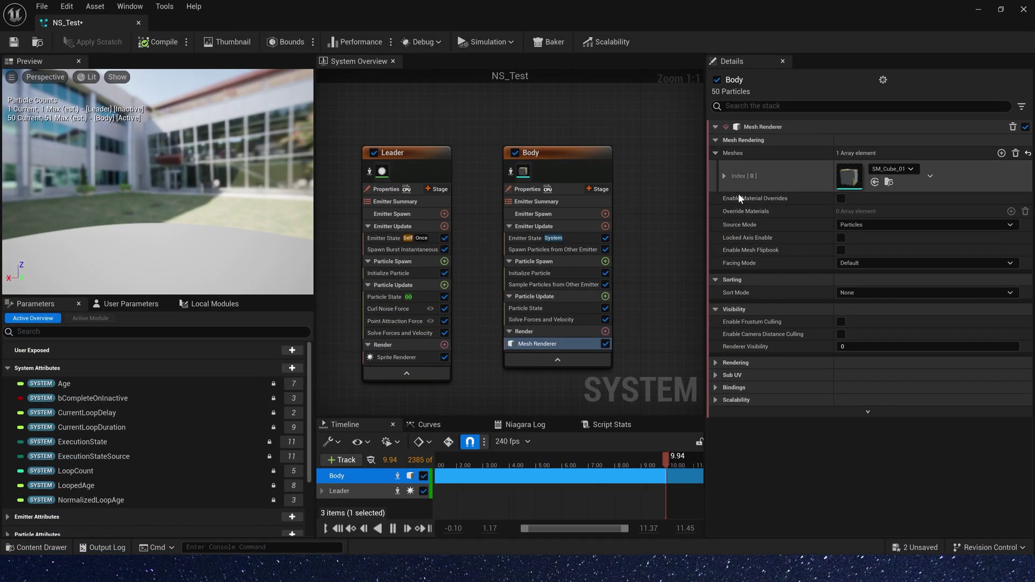
pyautogui.click(529, 273)
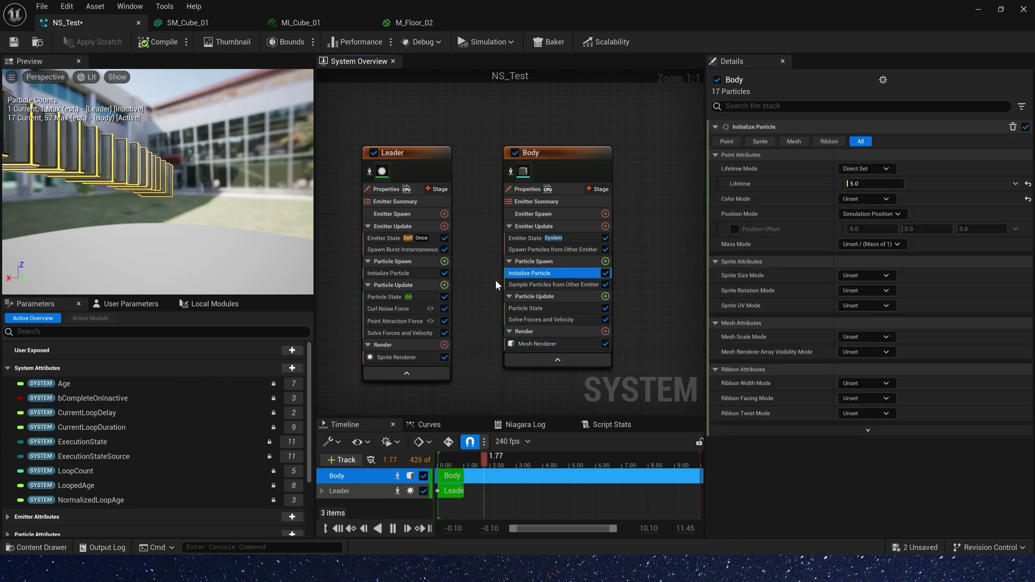
pyautogui.click(857, 337)
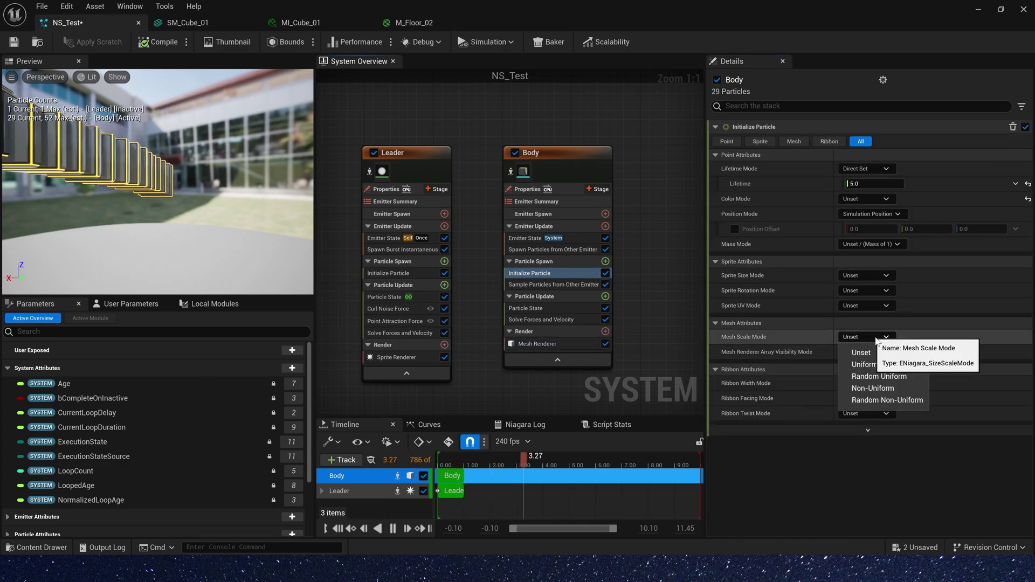
pyautogui.click(908, 393)
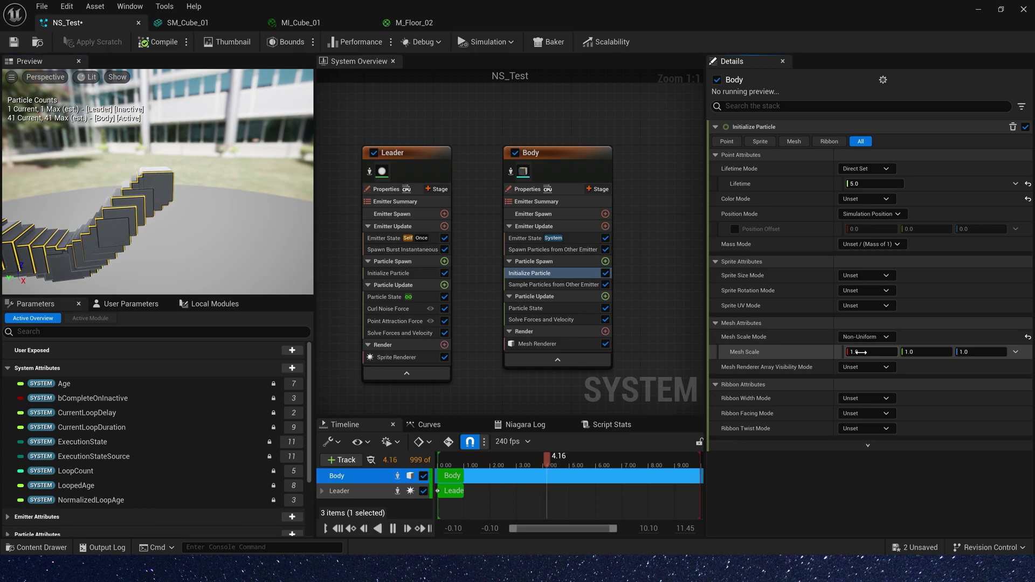
pyautogui.write('3')
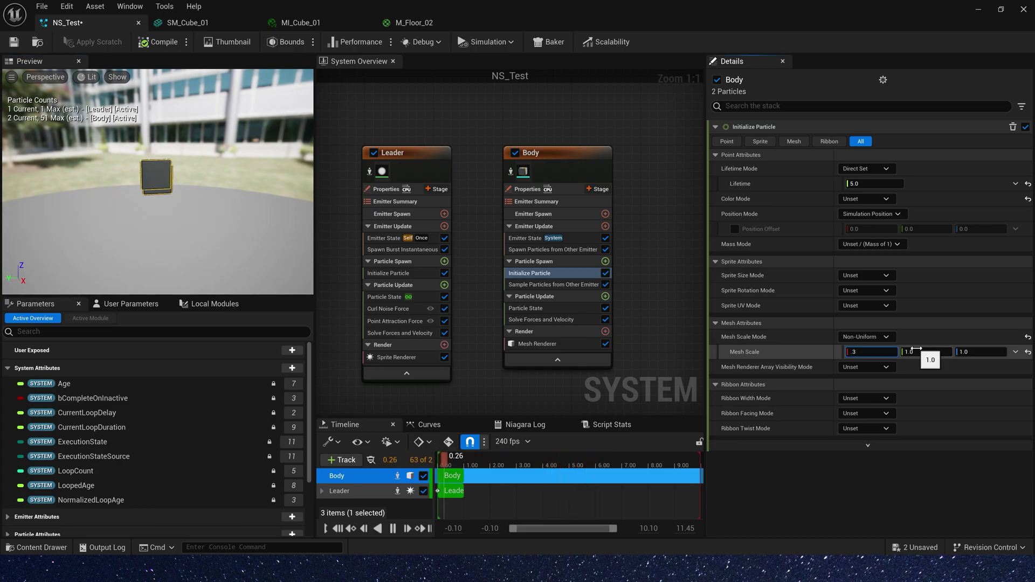
pyautogui.moveTo(100, 199); pyautogui.dragTo(124, 199)
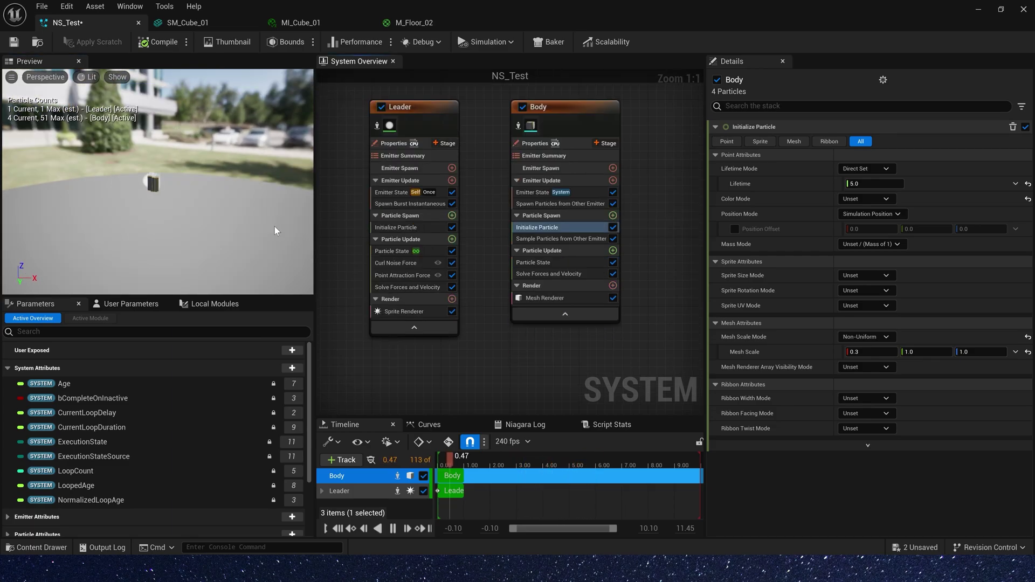
# - Add the Update Mesh Orientation module to Body's Particle Update
pyautogui.click(613, 251)
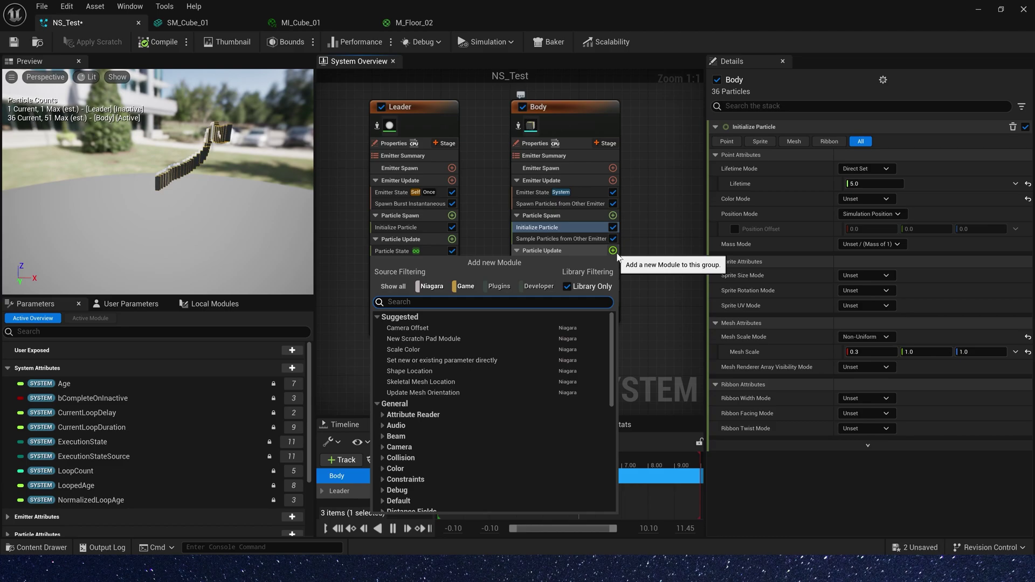
pyautogui.write('ro')
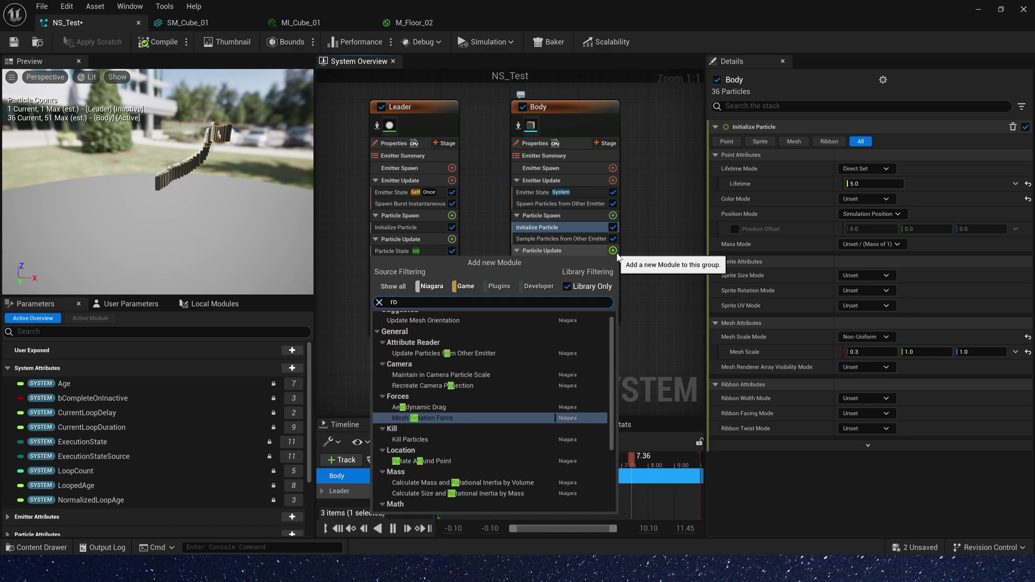
pyautogui.scroll(1, 458, 342)
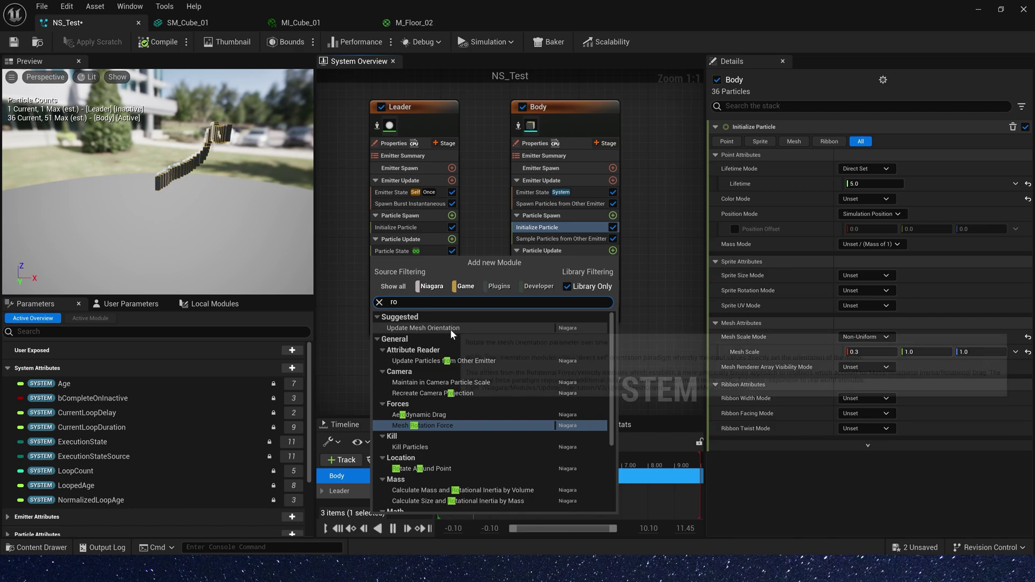
pyautogui.click(451, 329)
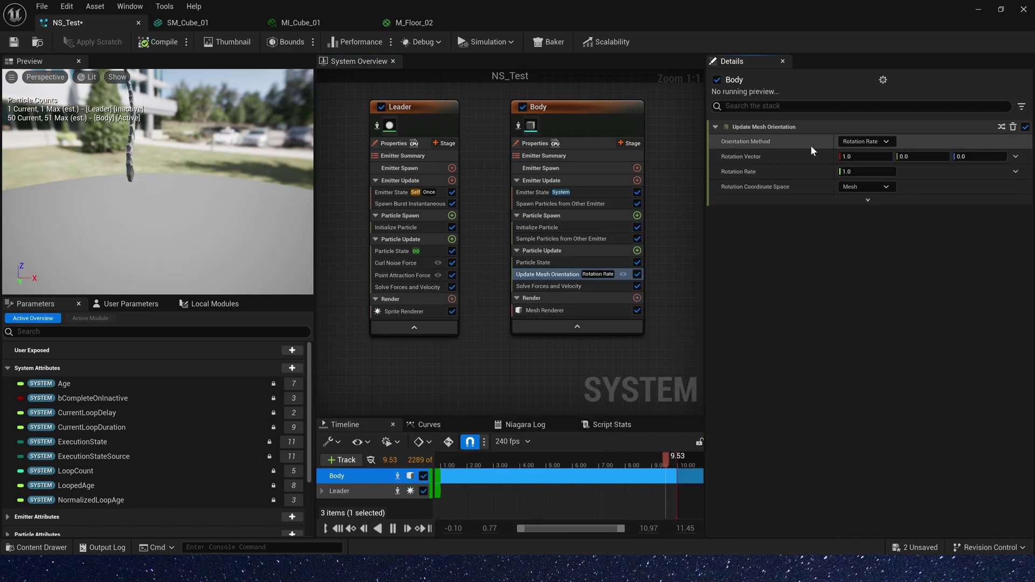
# - Set the Update Mesh Orientation method to Orient To Vector(s) and drive its Facing Direction with a Normalize Vector dynamic input
pyautogui.click(868, 141)
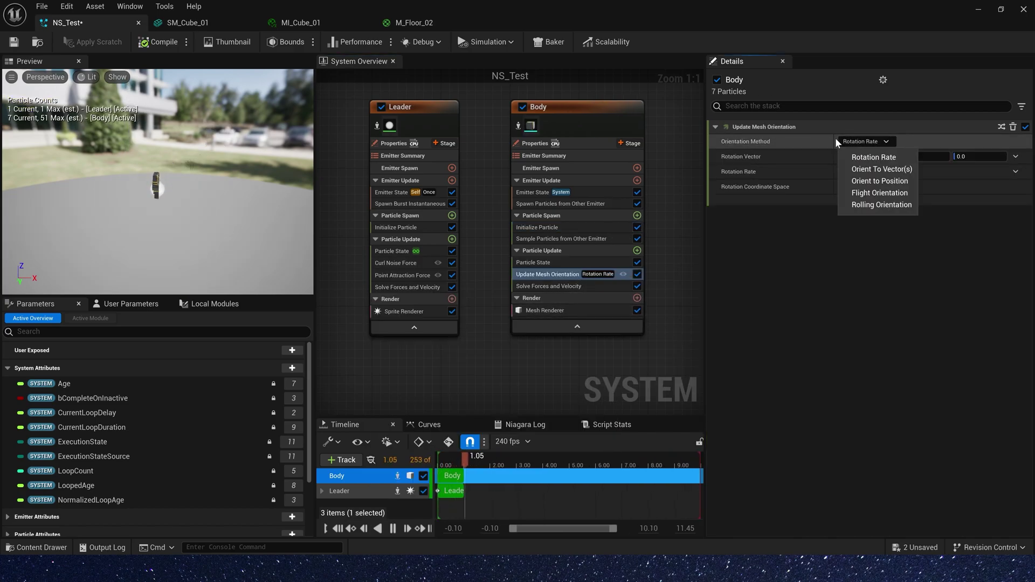
pyautogui.click(872, 168)
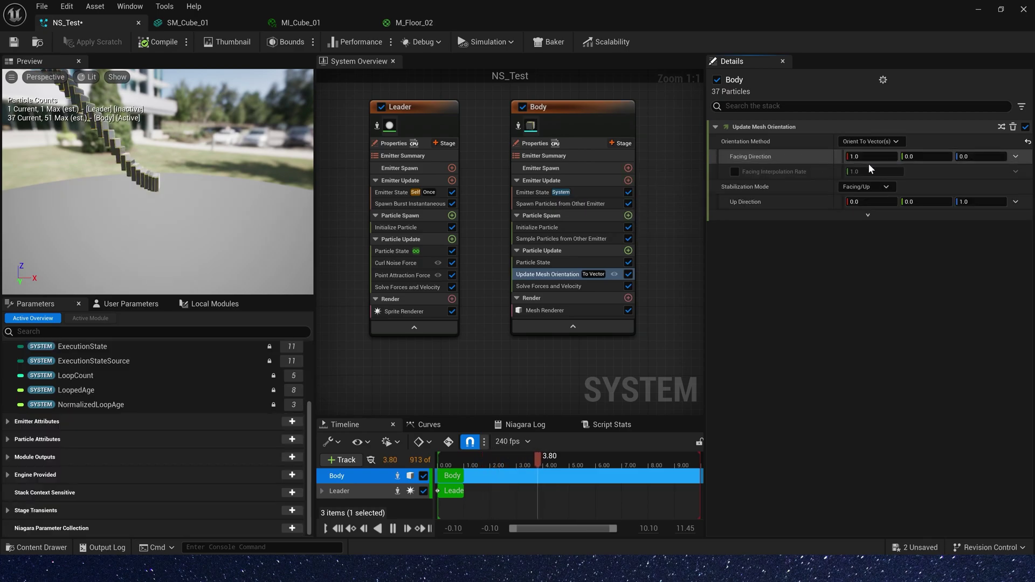
pyautogui.click(1015, 157)
pyautogui.write('nor')
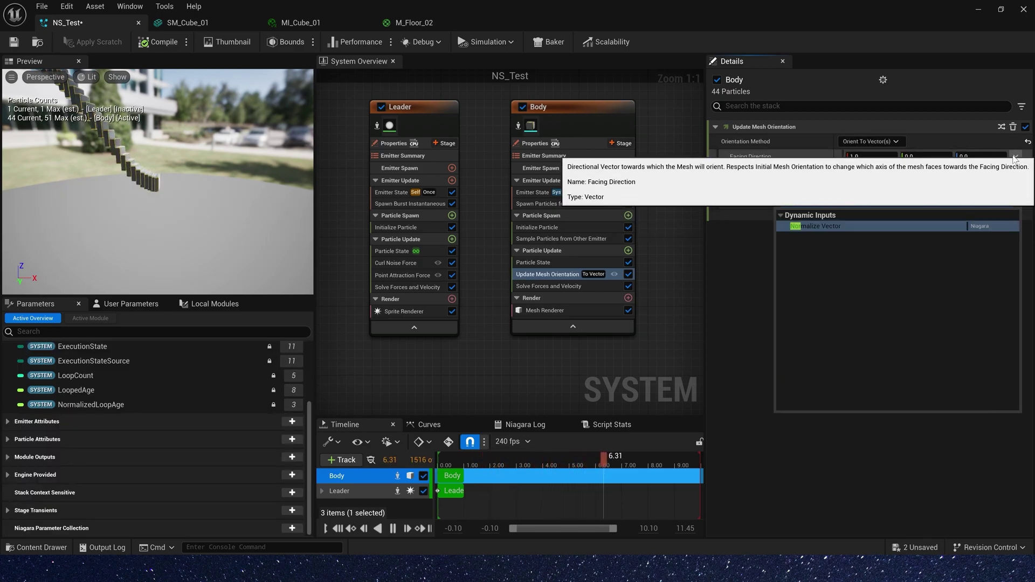
pyautogui.click(839, 227)
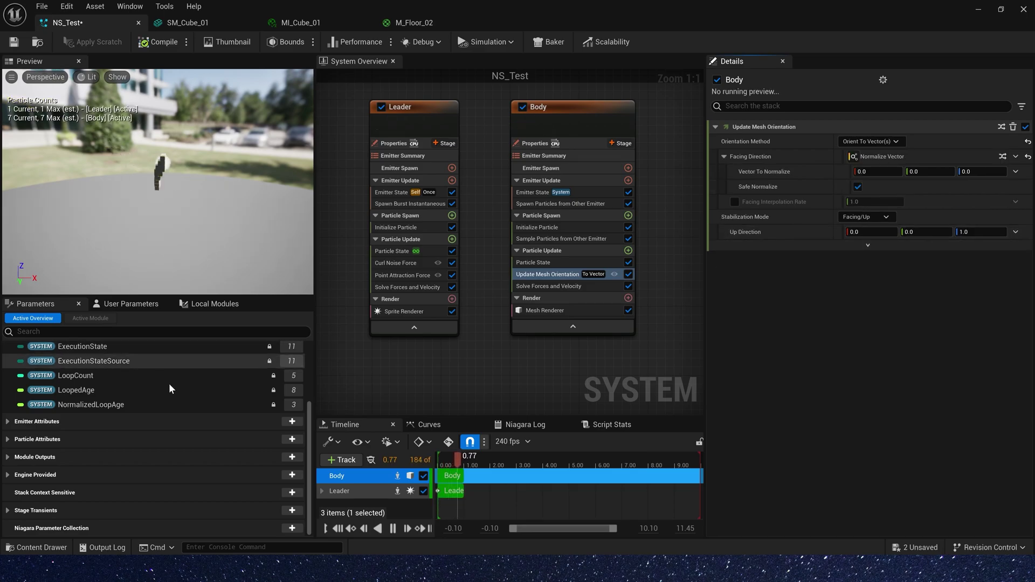
# - Set Velocity Sampling to Output Only in Body's Sample Particles from Other Emitter module
pyautogui.click(129, 456)
pyautogui.scroll(-3, 118, 429)
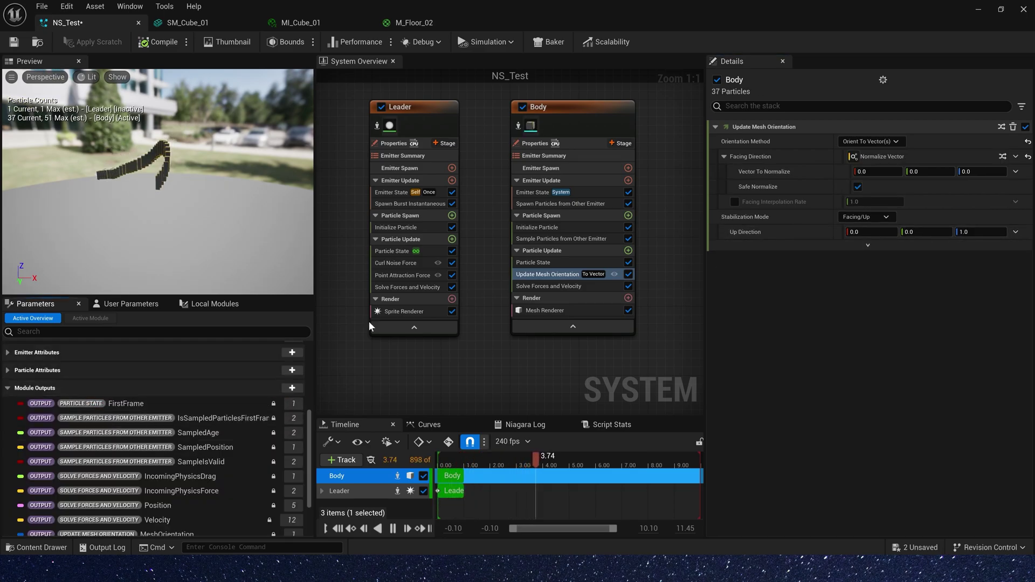
pyautogui.click(437, 116)
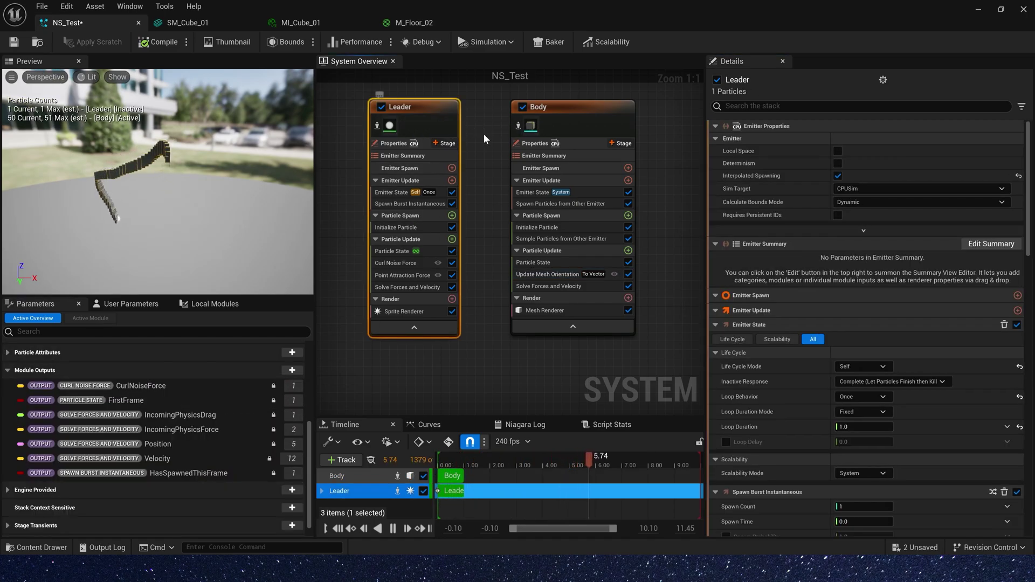
pyautogui.click(564, 115)
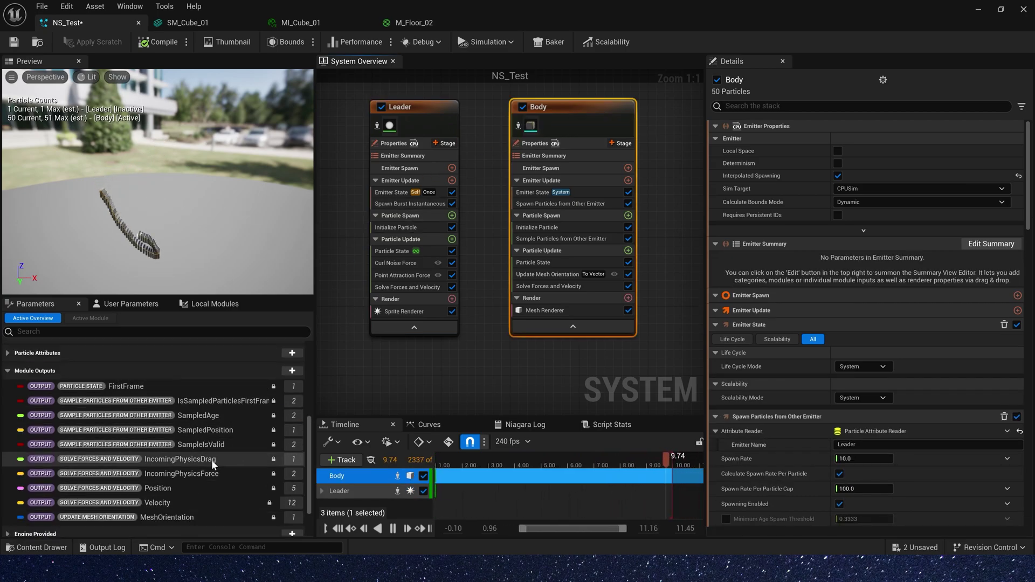
pyautogui.click(589, 238)
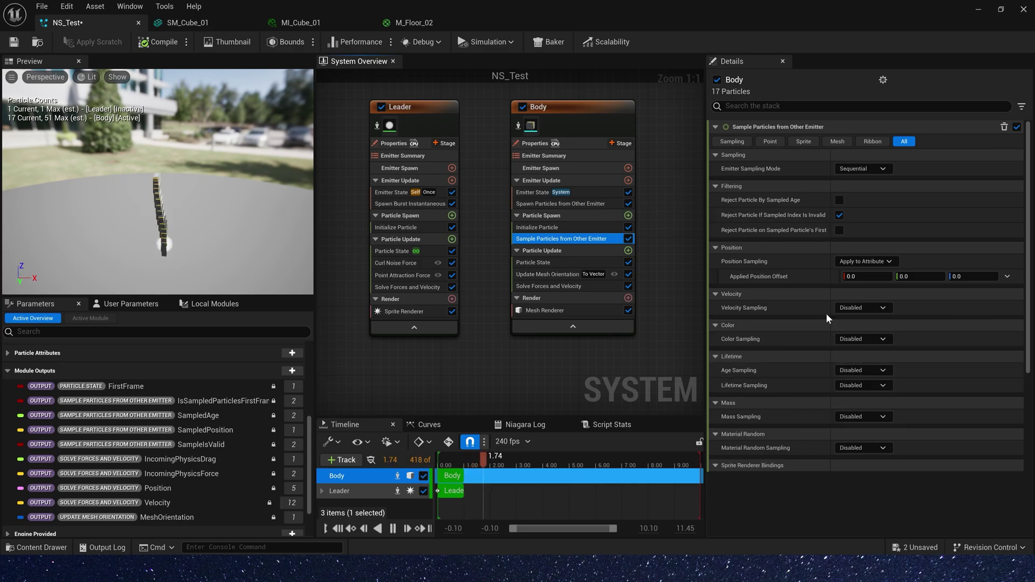
pyautogui.click(861, 308)
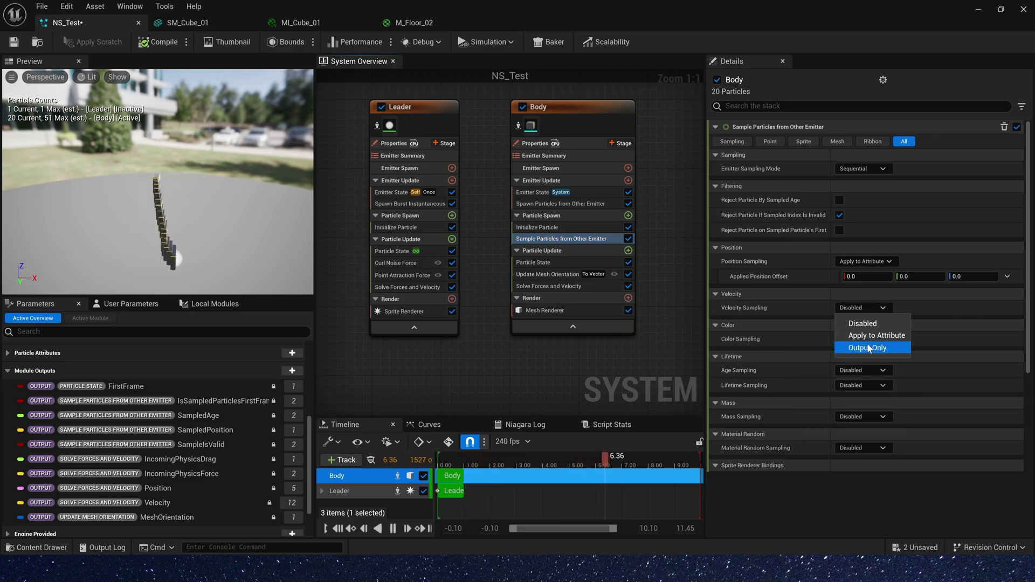
pyautogui.click(868, 347)
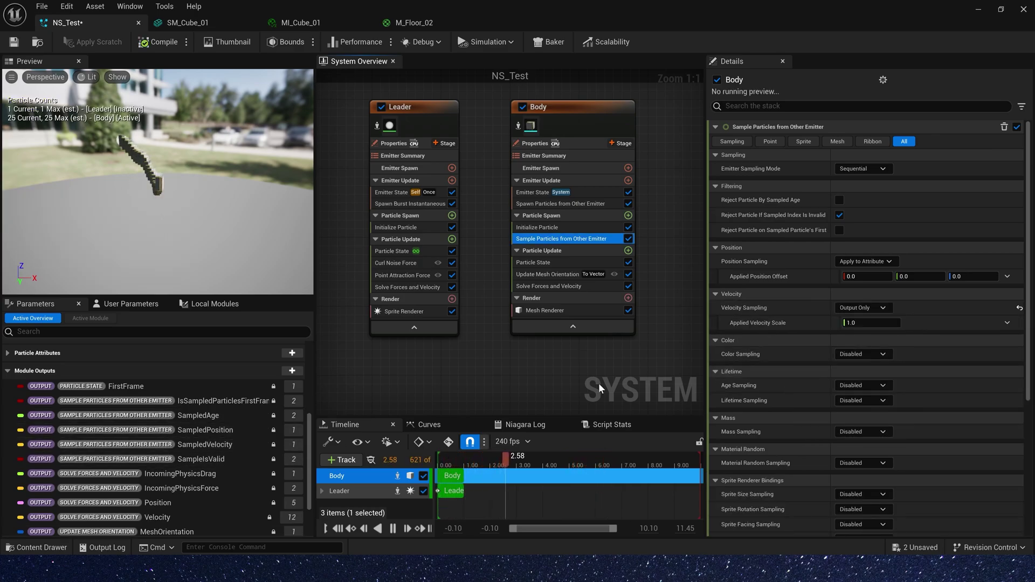
# - Link the SampledVelocity output of Sample Particles from Other Emitter to Vector To Normalize in Body's Update Mesh Orientation
pyautogui.click(548, 274)
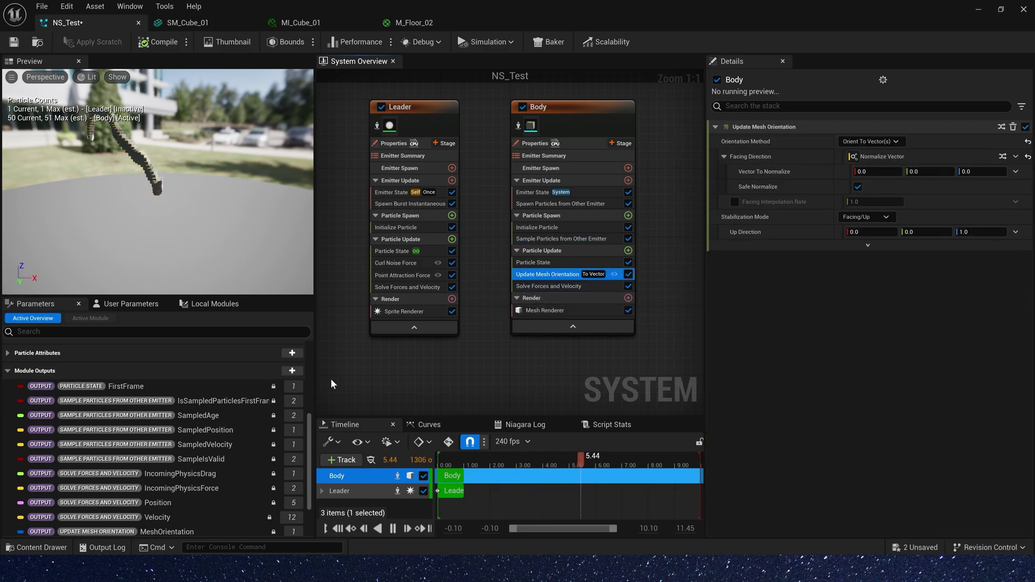
pyautogui.moveTo(198, 444); pyautogui.dragTo(874, 172)
pyautogui.scroll(4, 260, 377)
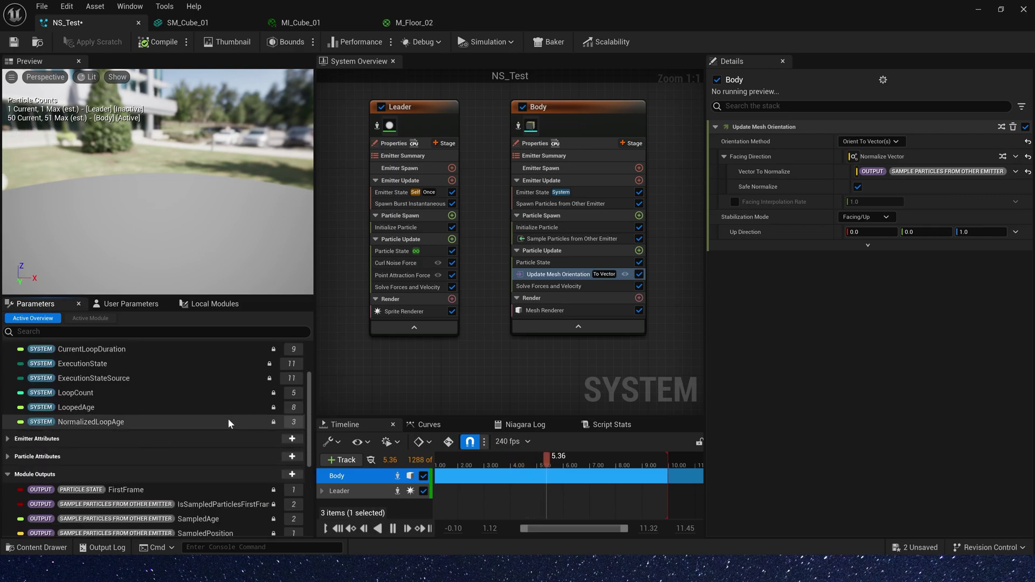
# - Create a new Particle Attribute of type Vector, keeping the name Vector
pyautogui.click(59, 456)
pyautogui.scroll(-7, 237, 431)
pyautogui.scroll(2, 286, 389)
pyautogui.click(293, 370)
pyautogui.write('v')
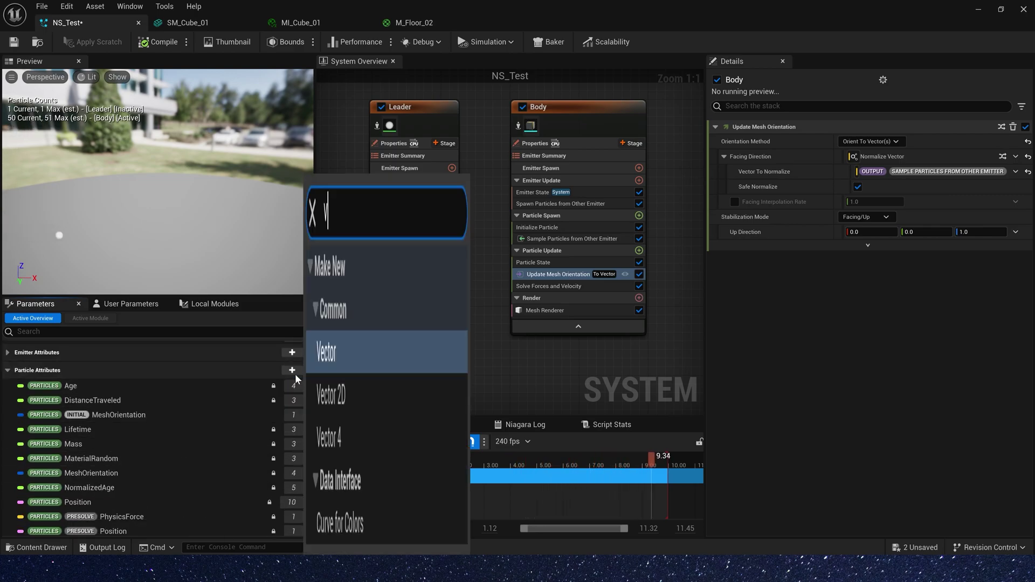
pyautogui.write('ec')
pyautogui.click(322, 416)
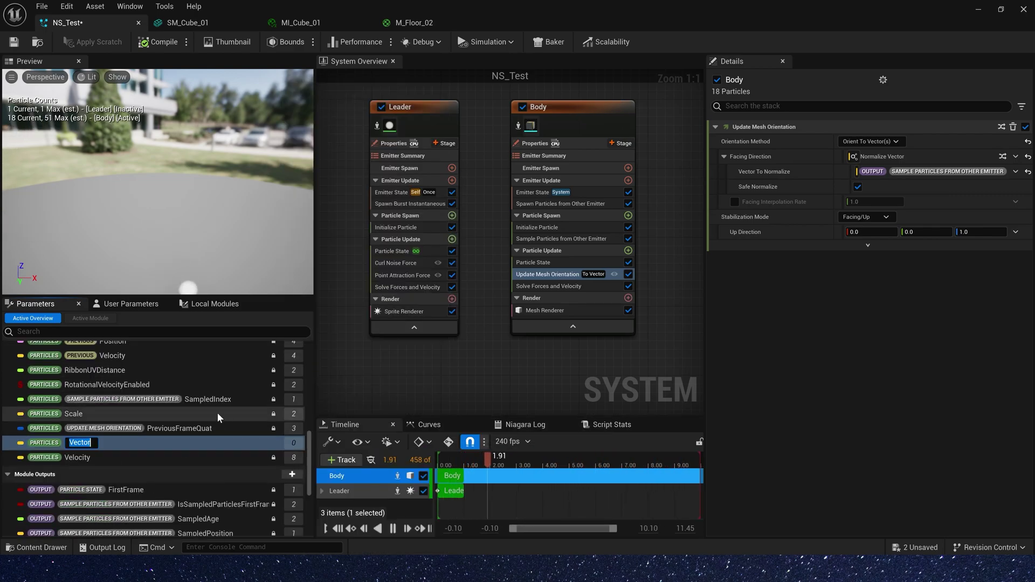
# - Add the Vector particle attribute to Body's Particle Spawn and link it to the SampledVelocity output of Sample Particles from Other Emitter
pyautogui.moveTo(69, 442); pyautogui.dragTo(561, 244)
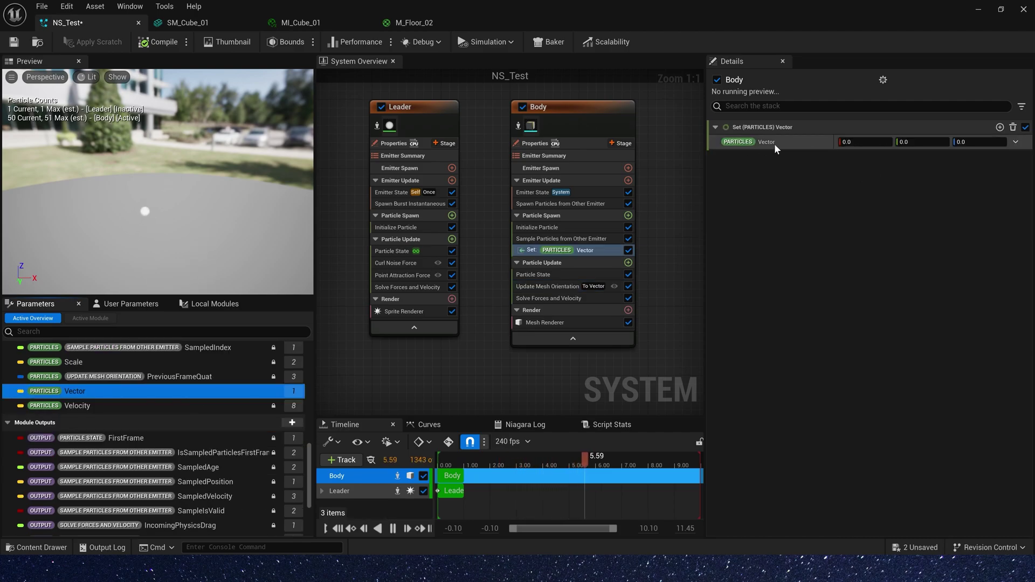
pyautogui.scroll(-3, 231, 414)
pyautogui.moveTo(226, 444); pyautogui.dragTo(857, 142)
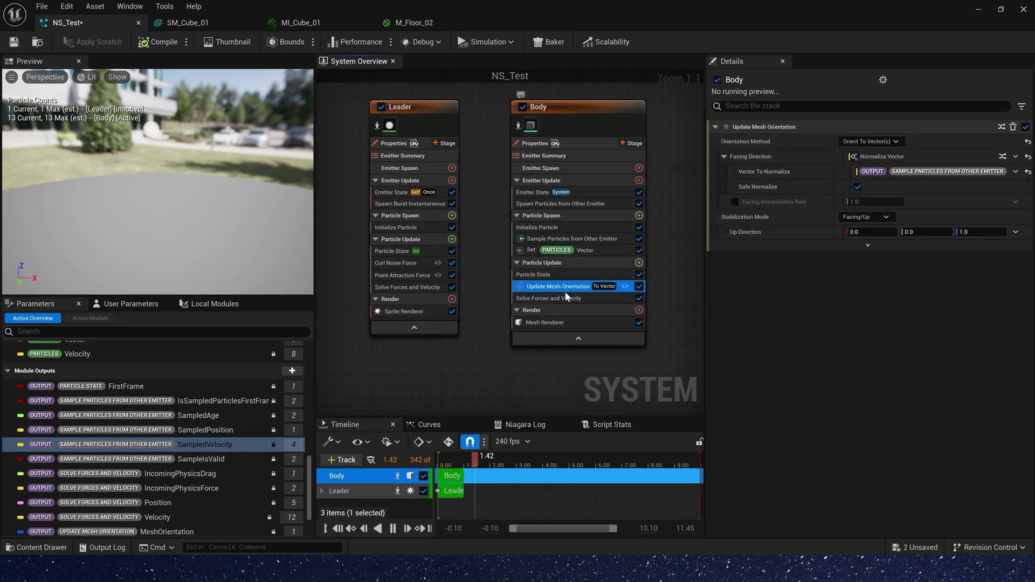
# - Link the Vector particle attribute to Vector To Normalize in Body's Update Mesh Orientation and check the trail in the level
pyautogui.scroll(4, 293, 397)
pyautogui.moveTo(211, 409); pyautogui.dragTo(896, 172)
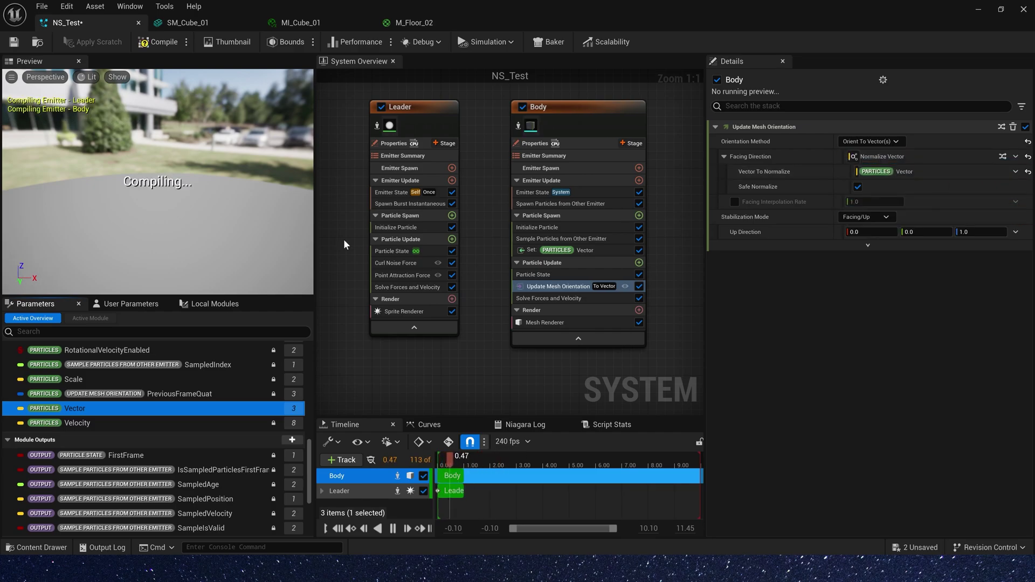
pyautogui.click(983, 15)
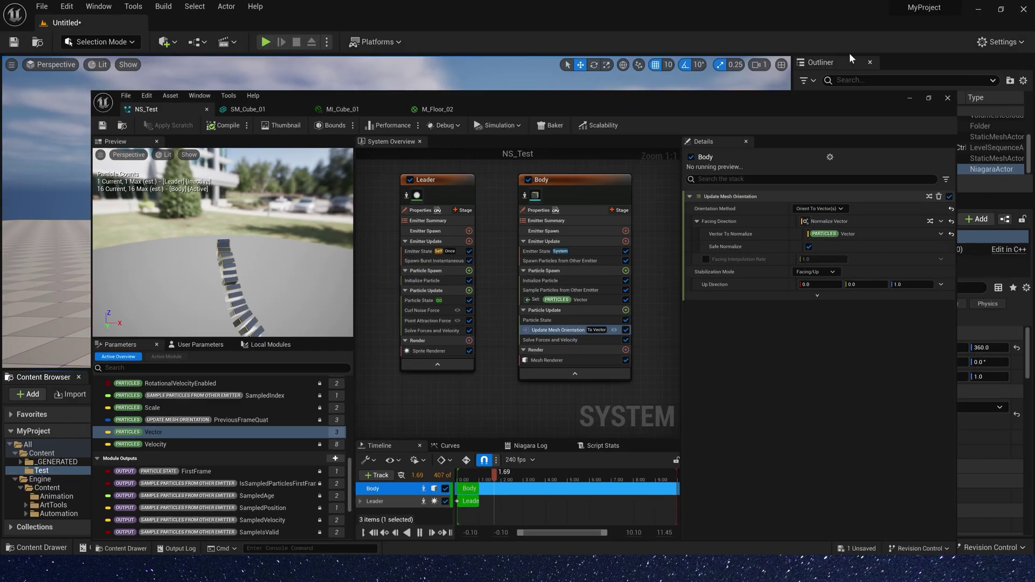
pyautogui.moveTo(431, 205); pyautogui.dragTo(431, 76, button='right')
pyautogui.doubleClick(162, 448)
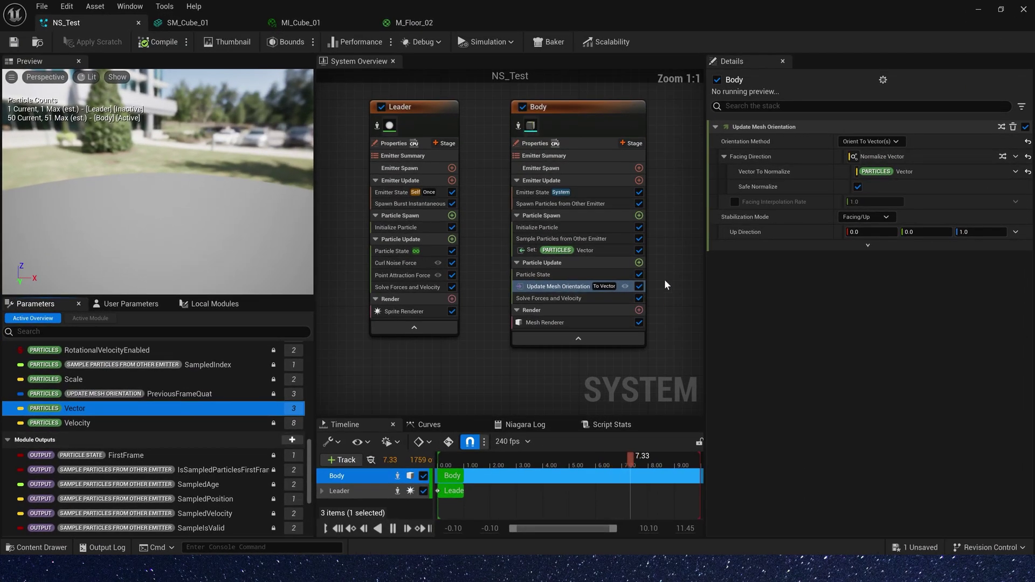
# - Add a second Update Mesh Orientation module to Body's Particle Update and set its Rotation Rate to 0.5
pyautogui.click(639, 263)
pyautogui.write('up')
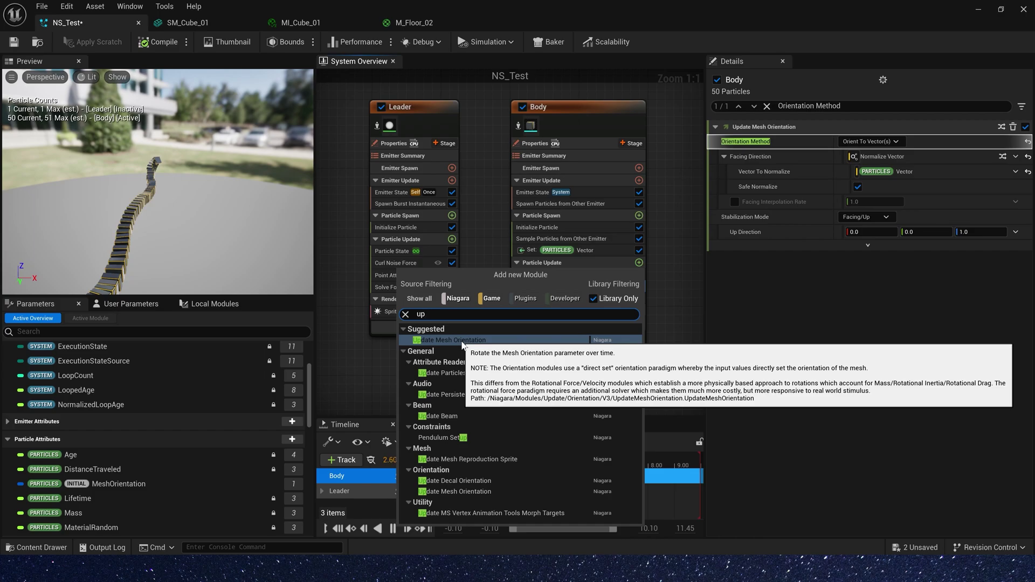
pyautogui.click(462, 339)
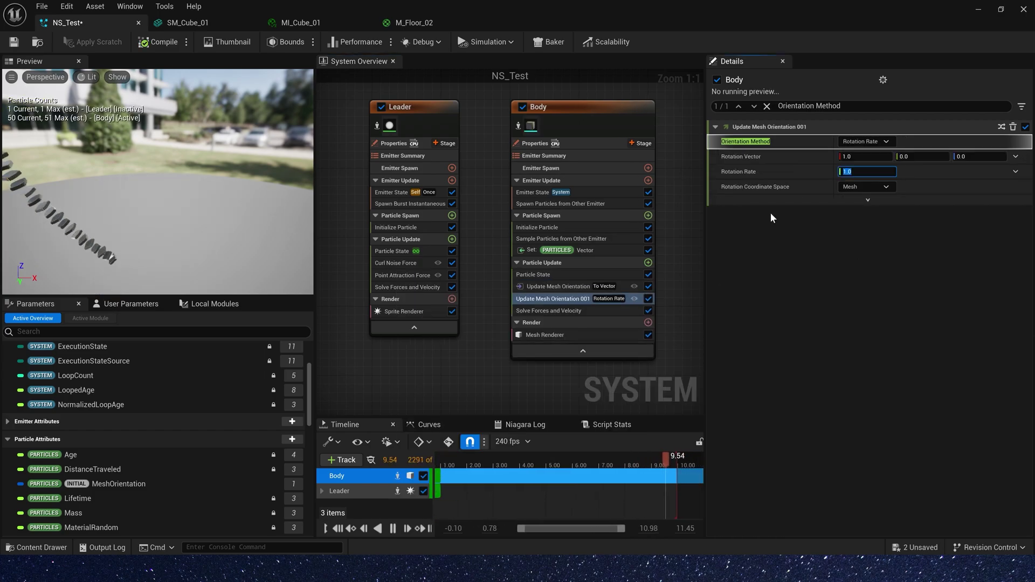
pyautogui.write('0.5')
pyautogui.press('Tab')
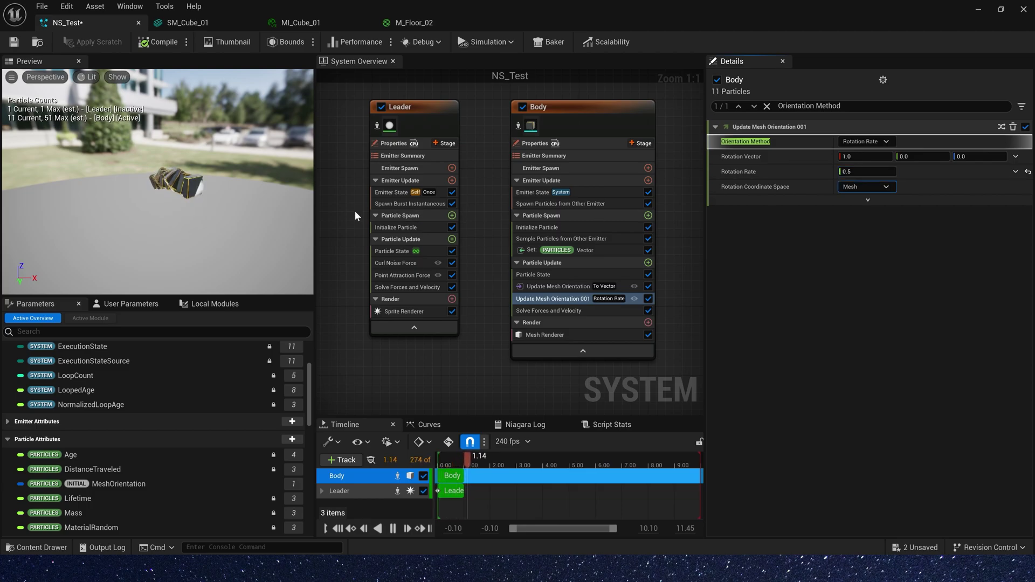
pyautogui.moveTo(195, 174); pyautogui.dragTo(302, 174)
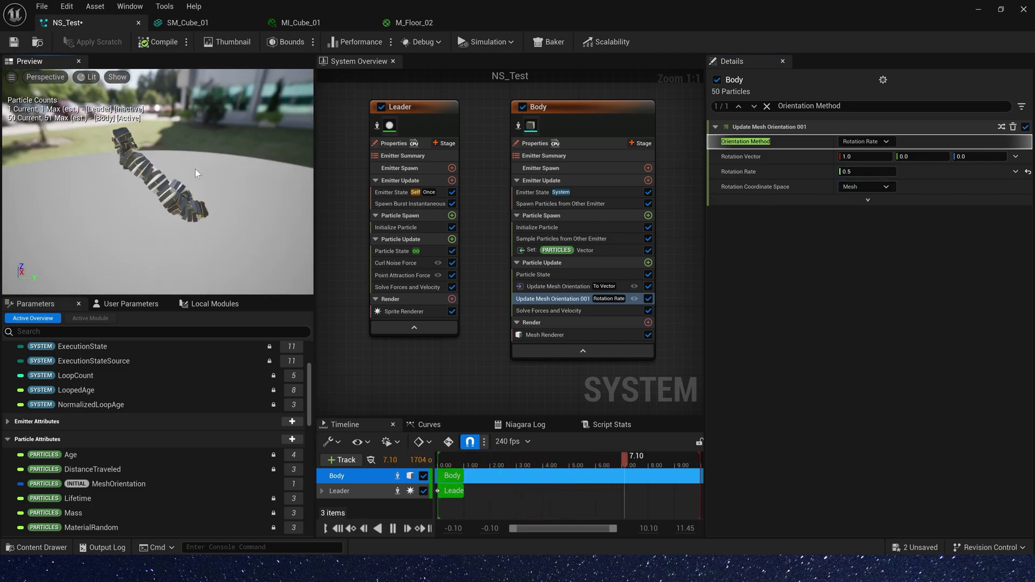
pyautogui.moveTo(204, 149); pyautogui.dragTo(204, 183)
# - Set the Spawn Rate to 50 in Body's Spawn Particles from Other Emitter module and save the system
pyautogui.click(561, 204)
pyautogui.moveTo(226, 255); pyautogui.dragTo(283, 172)
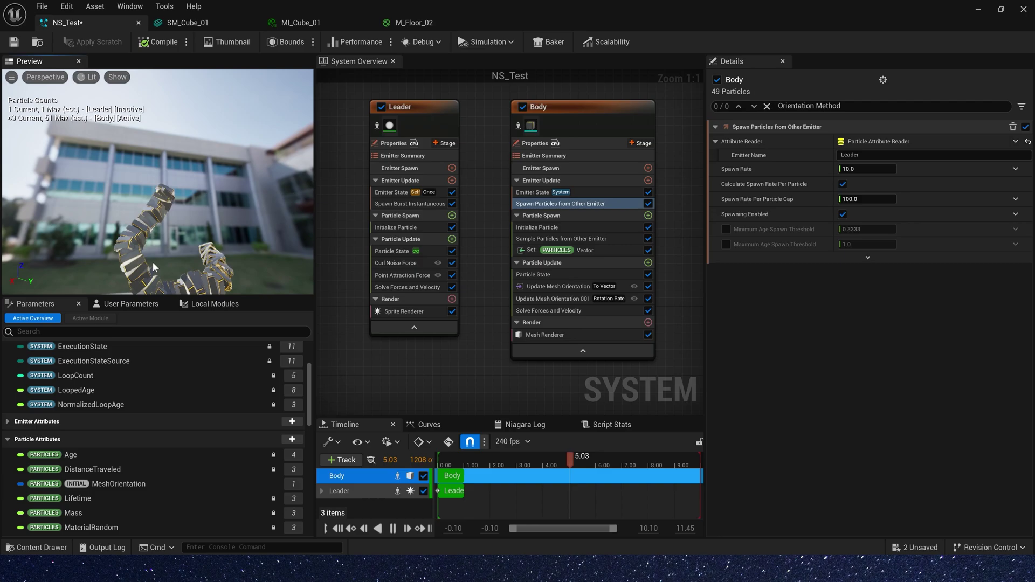
pyautogui.moveTo(226, 255); pyautogui.dragTo(199, 318)
pyautogui.click(872, 169)
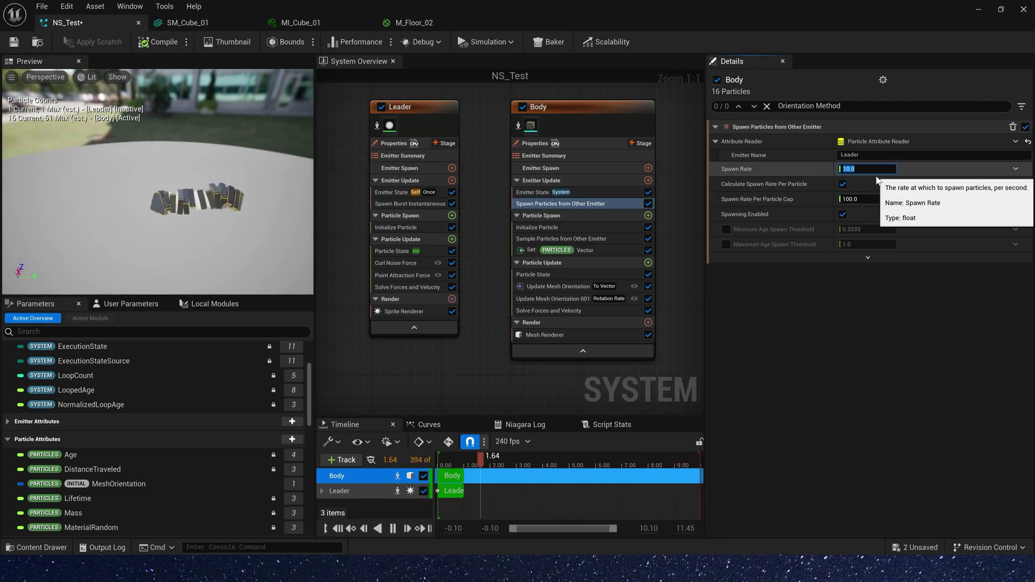
pyautogui.press('Return')
pyautogui.hotkey('ctrl', 's')
pyautogui.moveTo(277, 212); pyautogui.dragTo(172, 183)
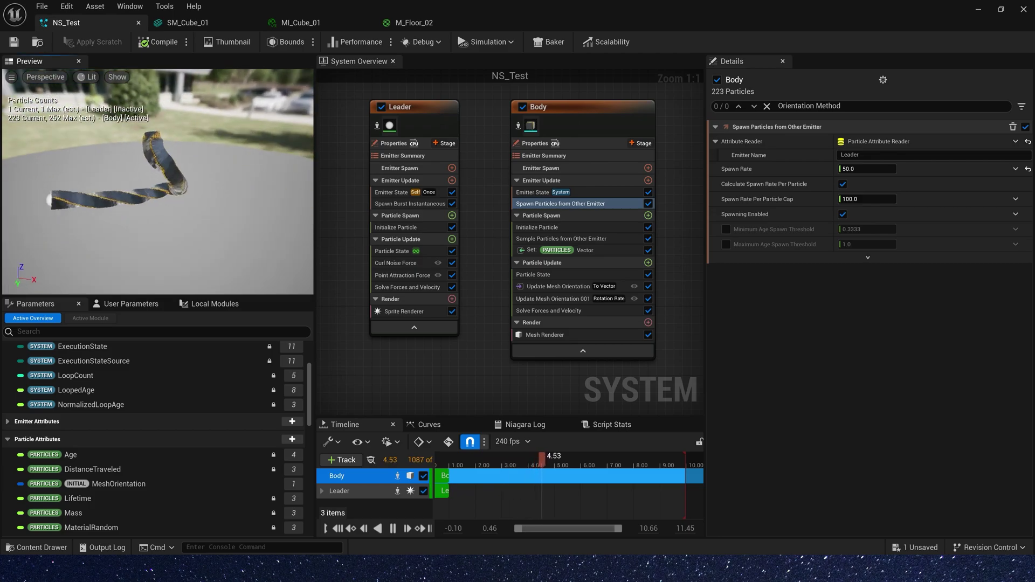
# - Add a Scale Mesh Size module to Body's Particle Update, placed after the second Update Mesh Orientation module
pyautogui.click(648, 263)
pyautogui.write('size')
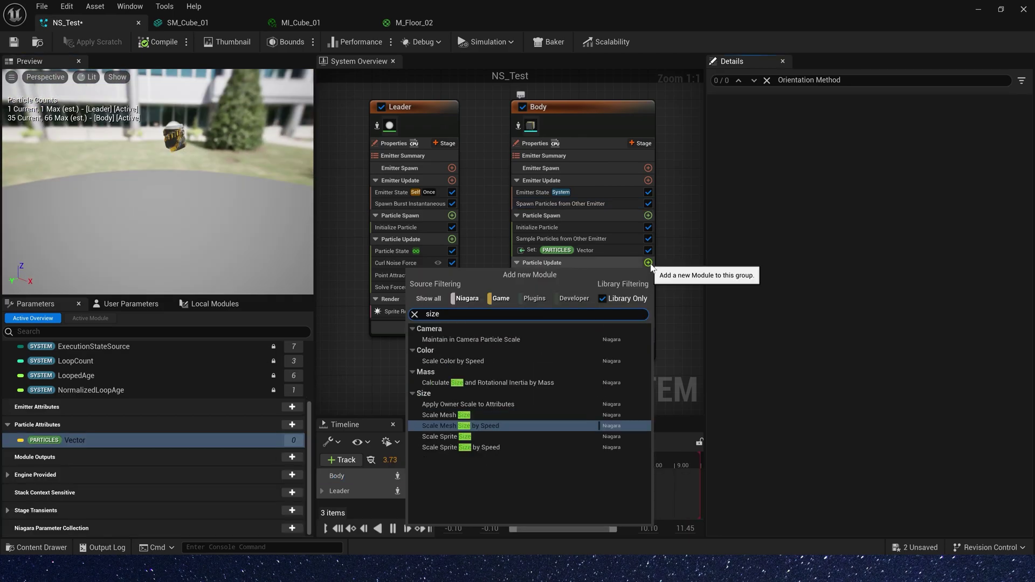
pyautogui.click(477, 417)
pyautogui.moveTo(581, 285); pyautogui.dragTo(561, 316)
# - Drive the Scale Factor of Body's Scale Mesh Size with a Vector from Float dynamic input
pyautogui.click(1016, 141)
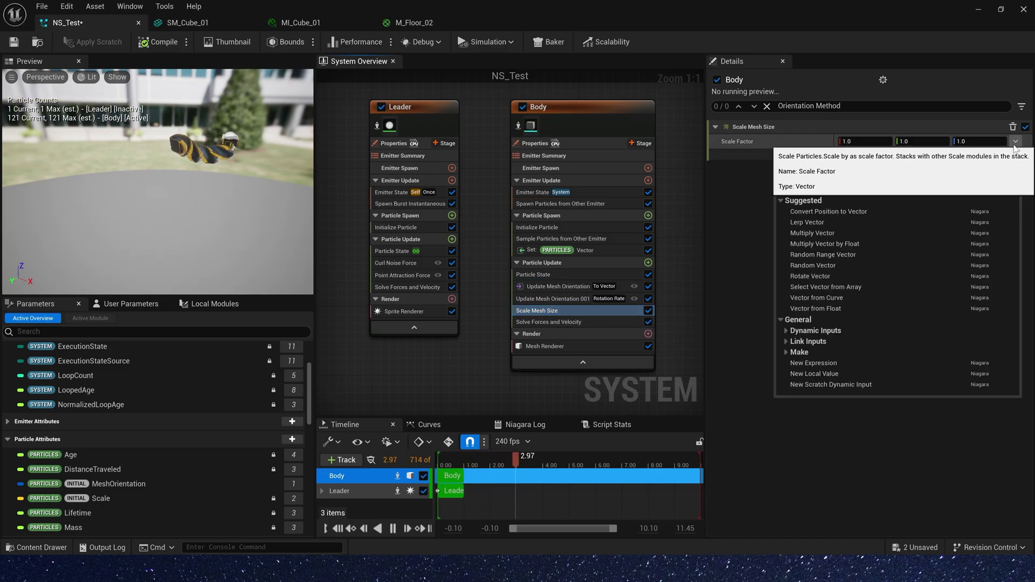
pyautogui.write('fl')
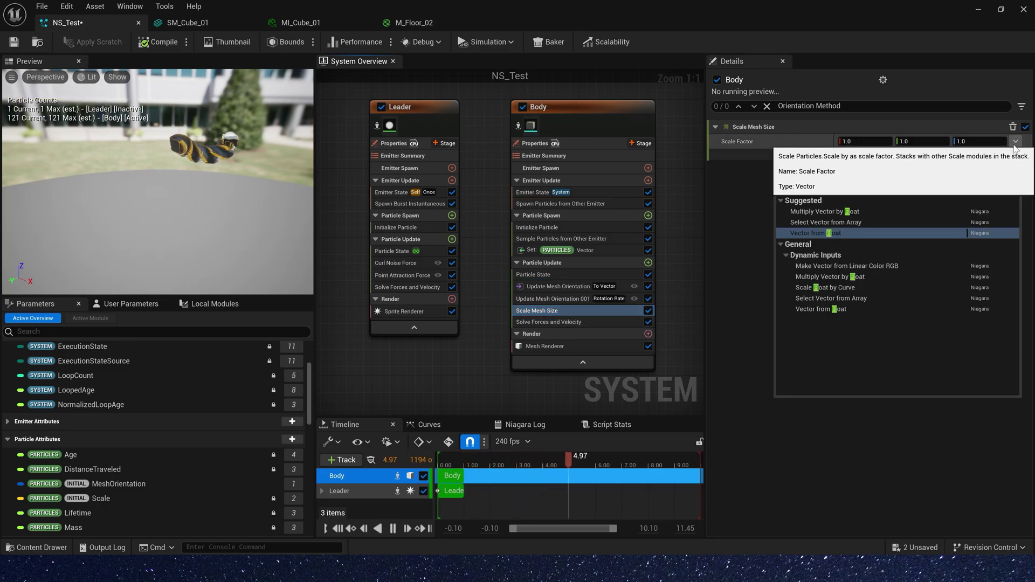
pyautogui.click(849, 234)
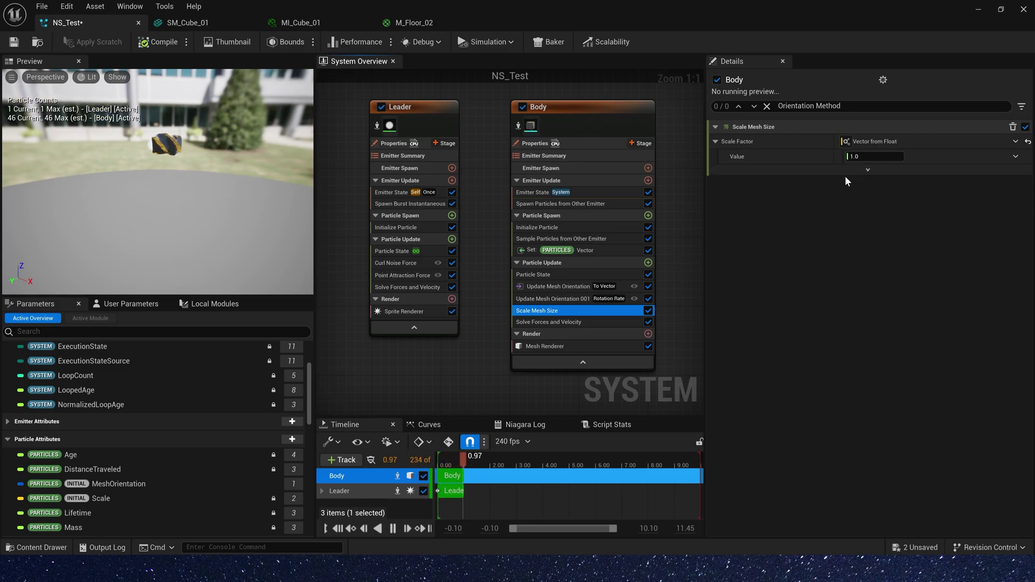
# - Drive the Scale Factor's float Value with Float from Curve and apply the rise-and-fall curve template
pyautogui.click(1014, 158)
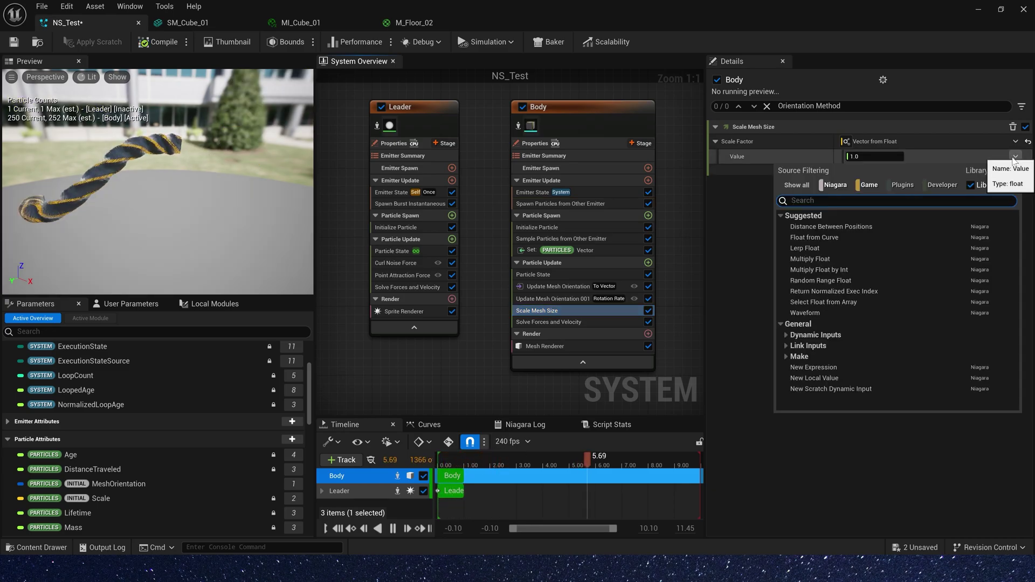
pyautogui.write('cue')
pyautogui.press('BackSpace')
pyautogui.write('r')
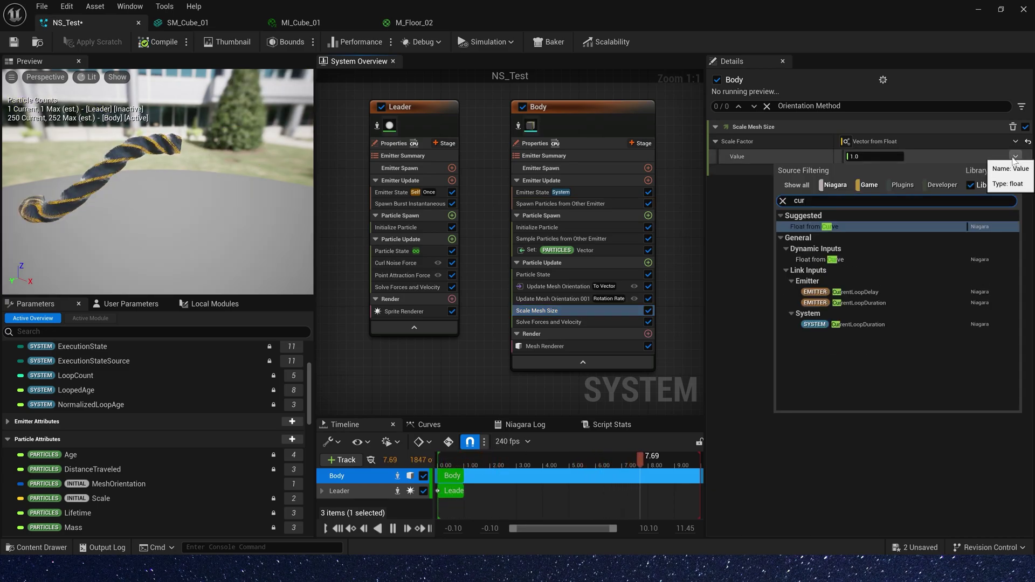
pyautogui.press('Return')
pyautogui.click(1020, 188)
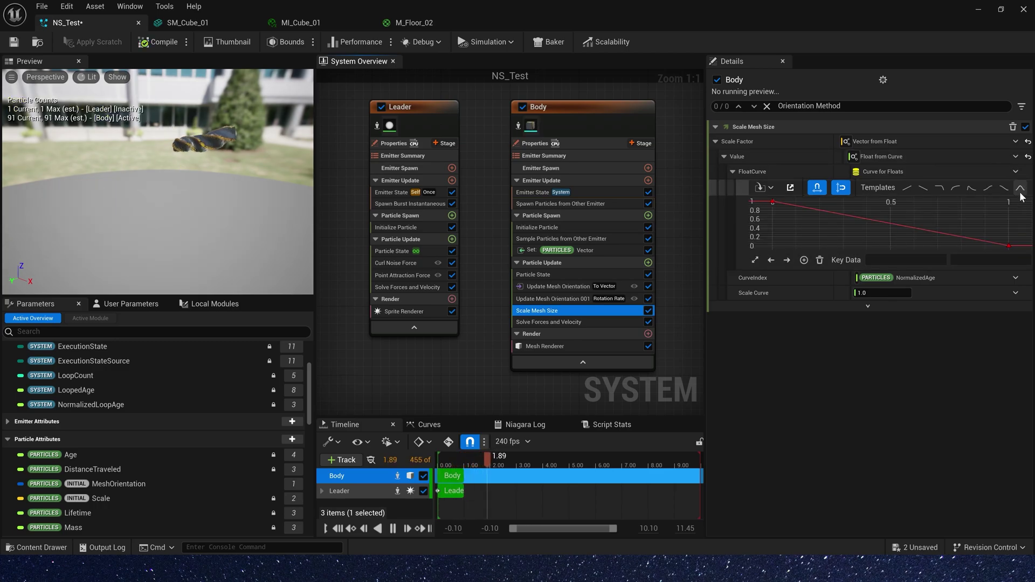
# - Examine the scaled Body trail in the level viewport from several angles, then return to the full-size Niagara editor
pyautogui.moveTo(512, 7); pyautogui.dragTo(380, 346)
pyautogui.moveTo(515, 217); pyautogui.dragTo(481, 218, button='right')
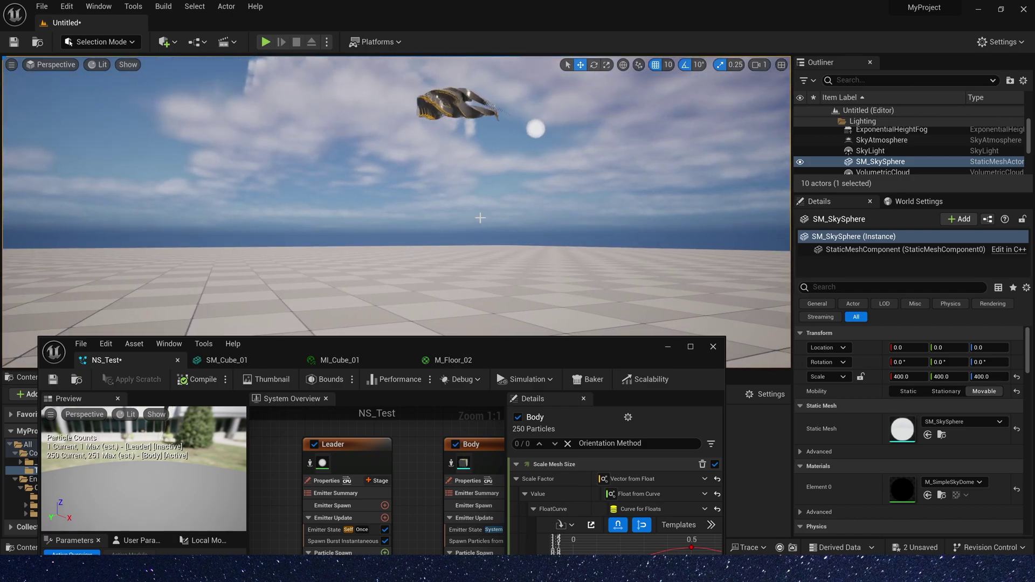
pyautogui.moveTo(598, 239); pyautogui.dragTo(469, 245, button='right')
pyautogui.moveTo(402, 270); pyautogui.dragTo(402, 183, button='right')
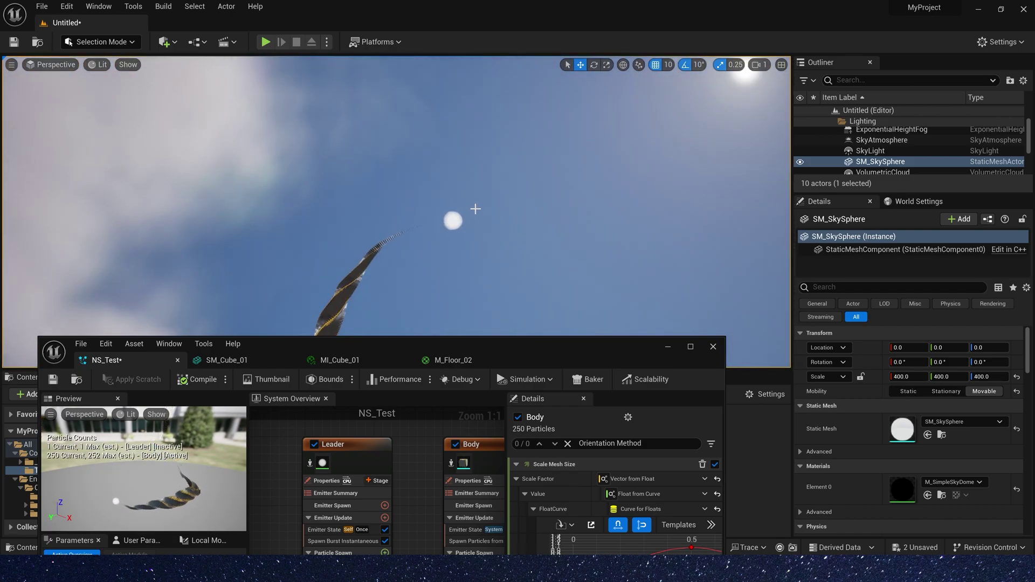
pyautogui.doubleClick(560, 351)
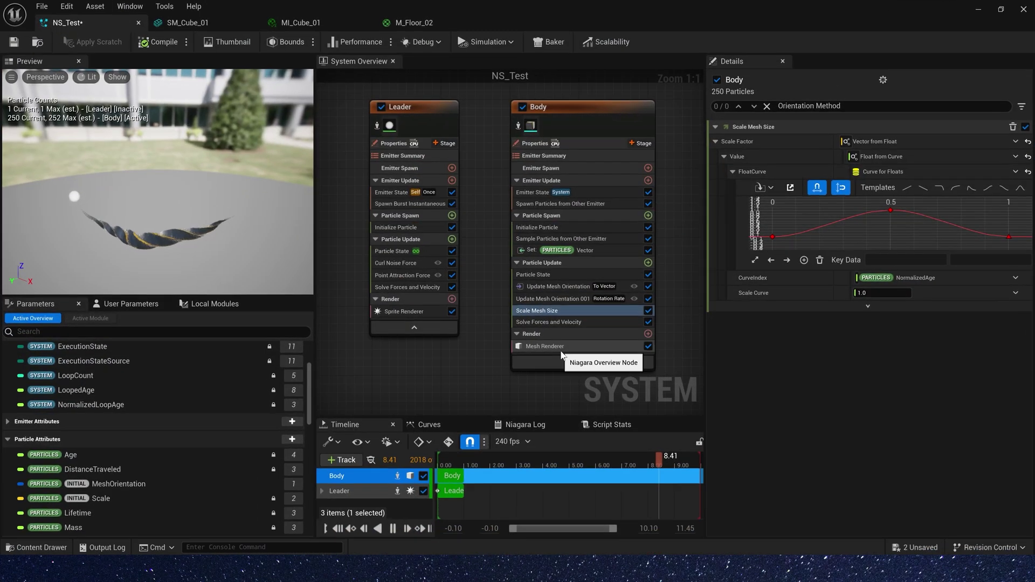
# - Set Sprite Size Mode to Uniform in Leader's Initialize Particle module and check the effect in the level
pyautogui.click(394, 227)
pyautogui.click(887, 276)
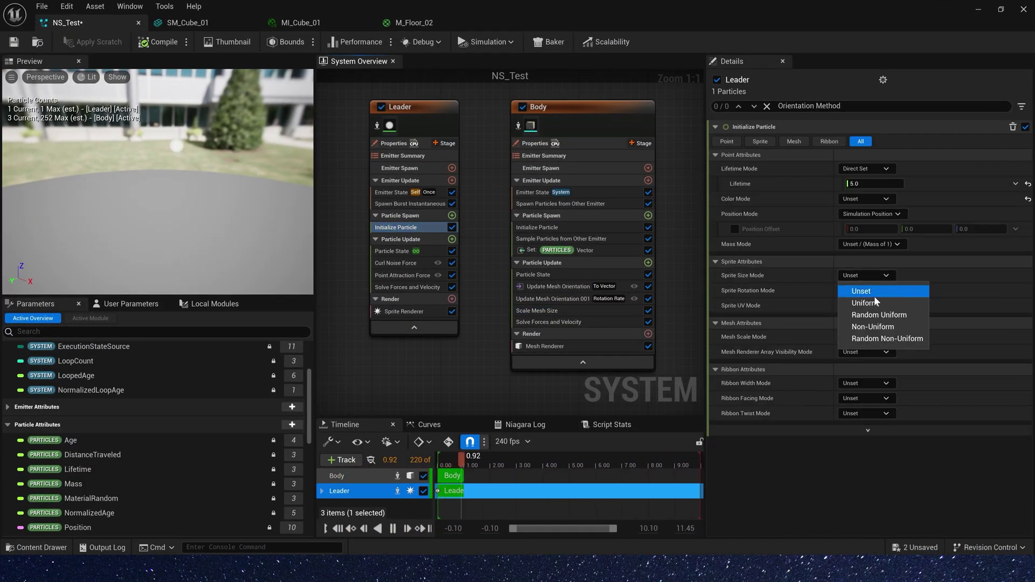
pyautogui.click(884, 305)
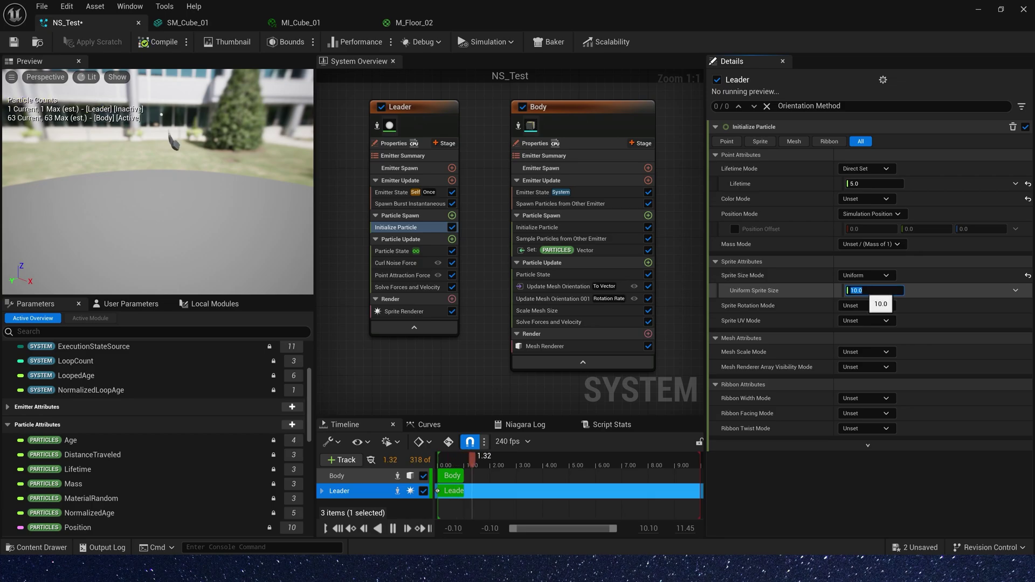
pyautogui.moveTo(596, 7); pyautogui.dragTo(453, 361)
pyautogui.moveTo(491, 254); pyautogui.dragTo(491, 323, button='right')
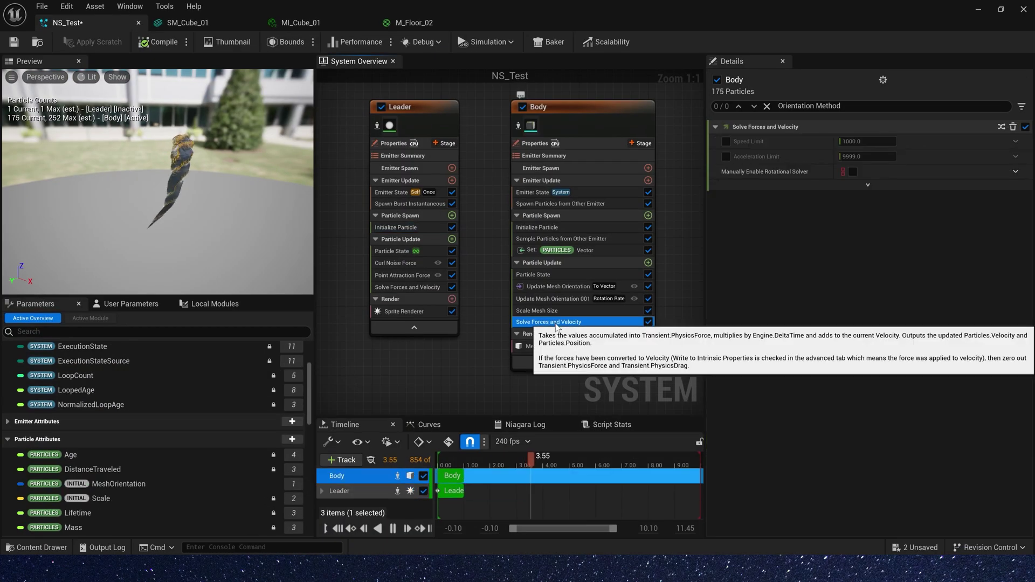
# - Set the Scale Curve to 2.0 in Body's Scale Mesh Size module
pyautogui.click(537, 311)
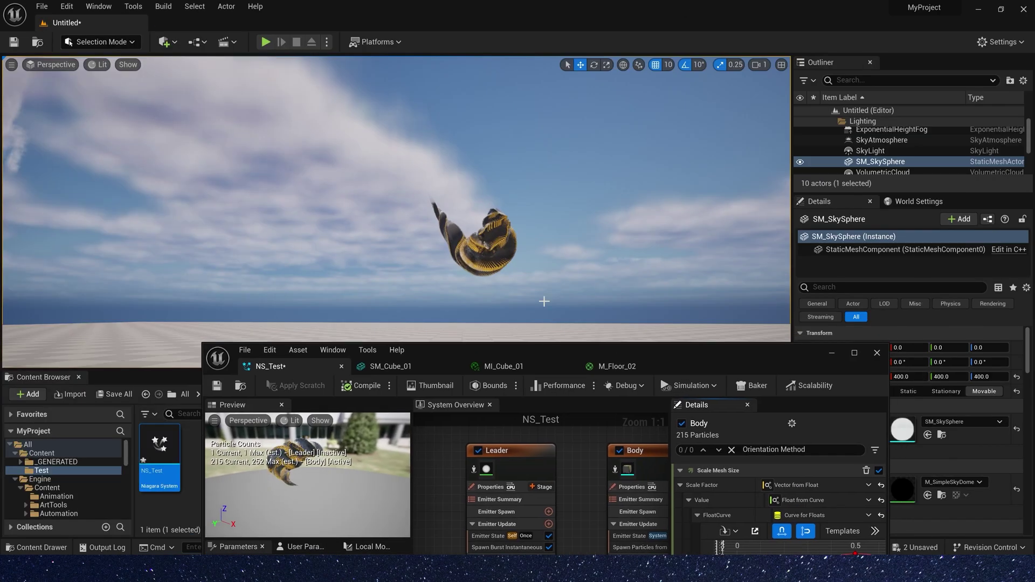
pyautogui.moveTo(545, 301); pyautogui.dragTo(541, 261, button='right')
pyautogui.moveTo(700, 357); pyautogui.dragTo(448, 261)
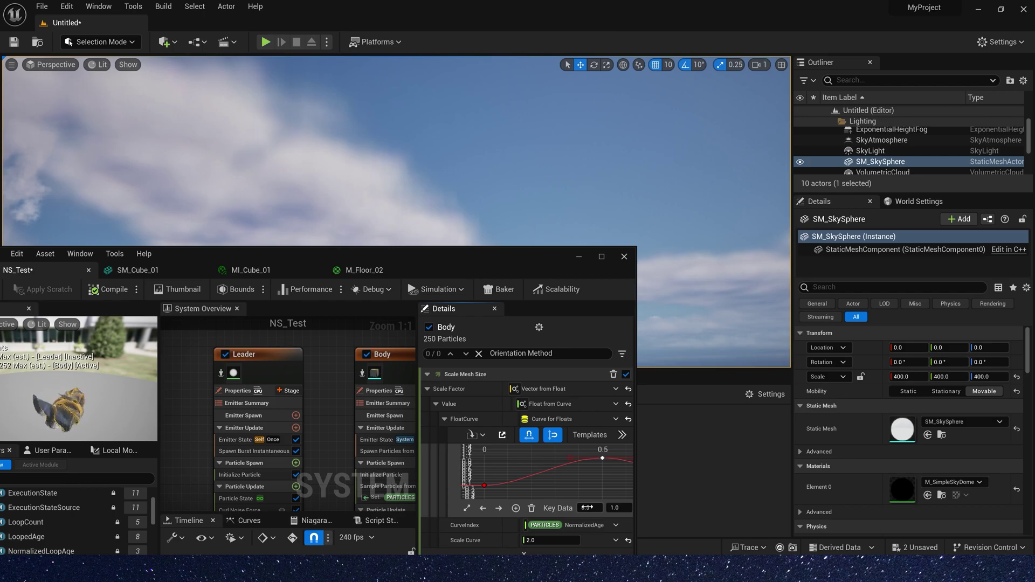
# - Minimize the Niagara editor and view the trail in the level viewport in full-screen game view
pyautogui.click(579, 256)
pyautogui.moveTo(543, 288); pyautogui.dragTo(405, 266, button='right')
pyautogui.press('g')
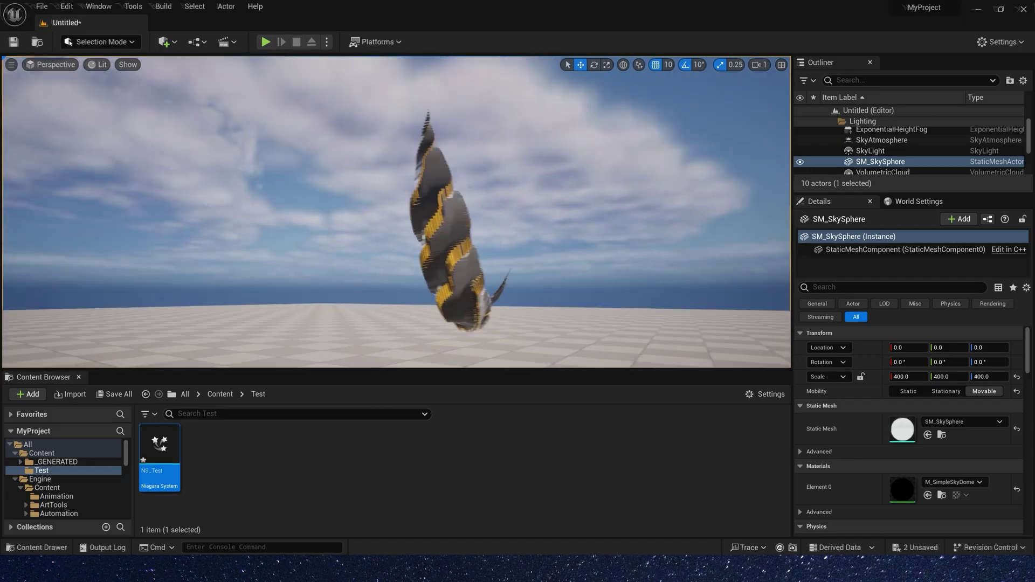
pyautogui.press('F11')
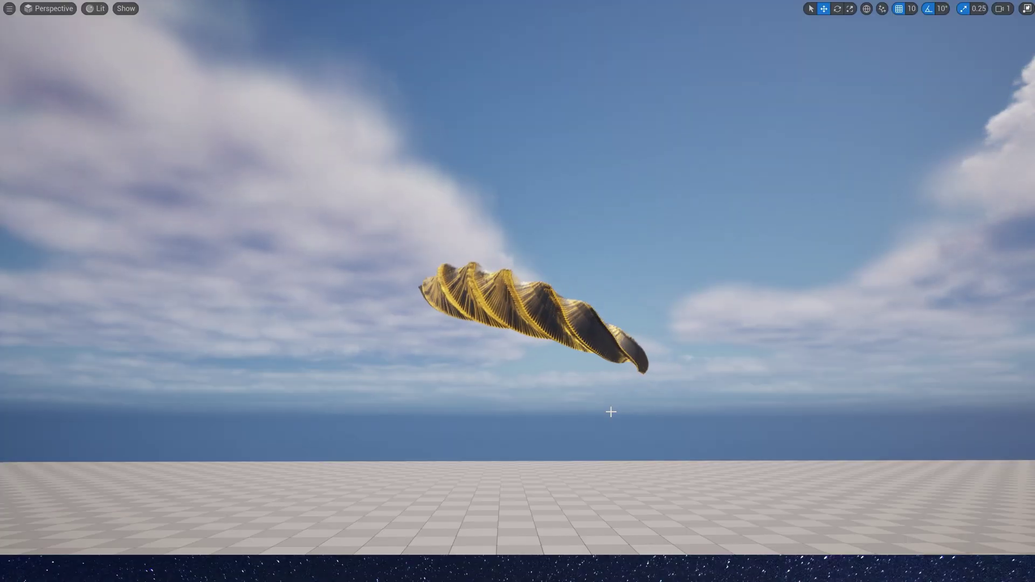